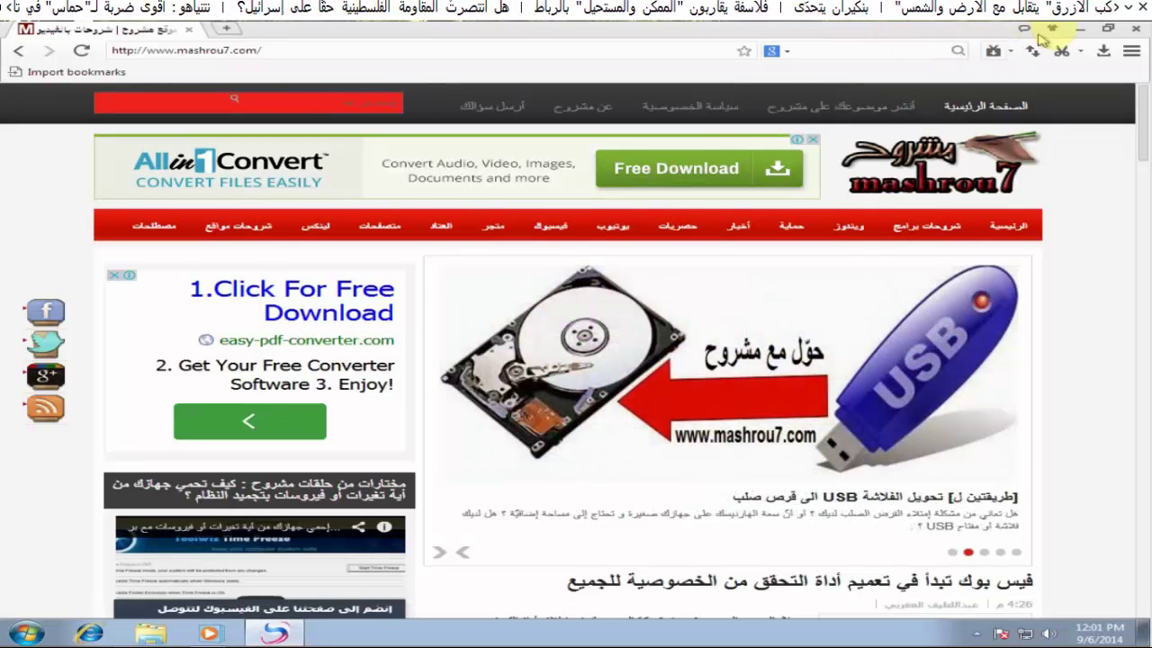
Step: Minimize the browser and open the Startup folder from the list of all programs
{"action": "left_click", "coordinate": [1086, 30]}
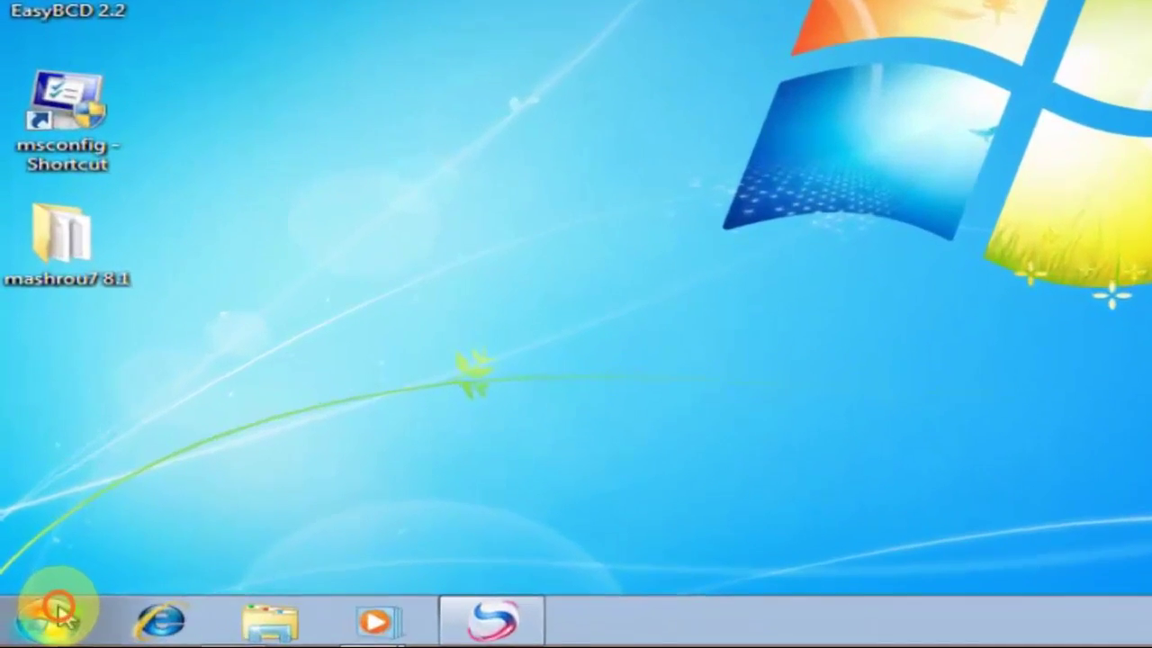
{"action": "left_click", "coordinate": [27, 633]}
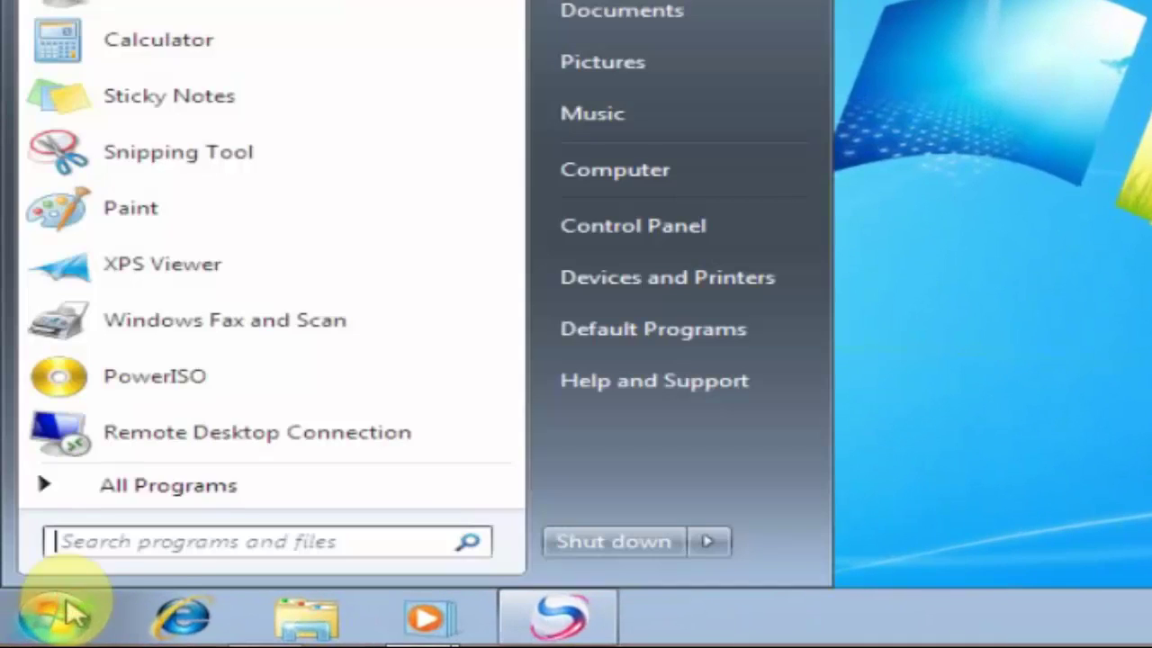
{"action": "left_click", "coordinate": [231, 486]}
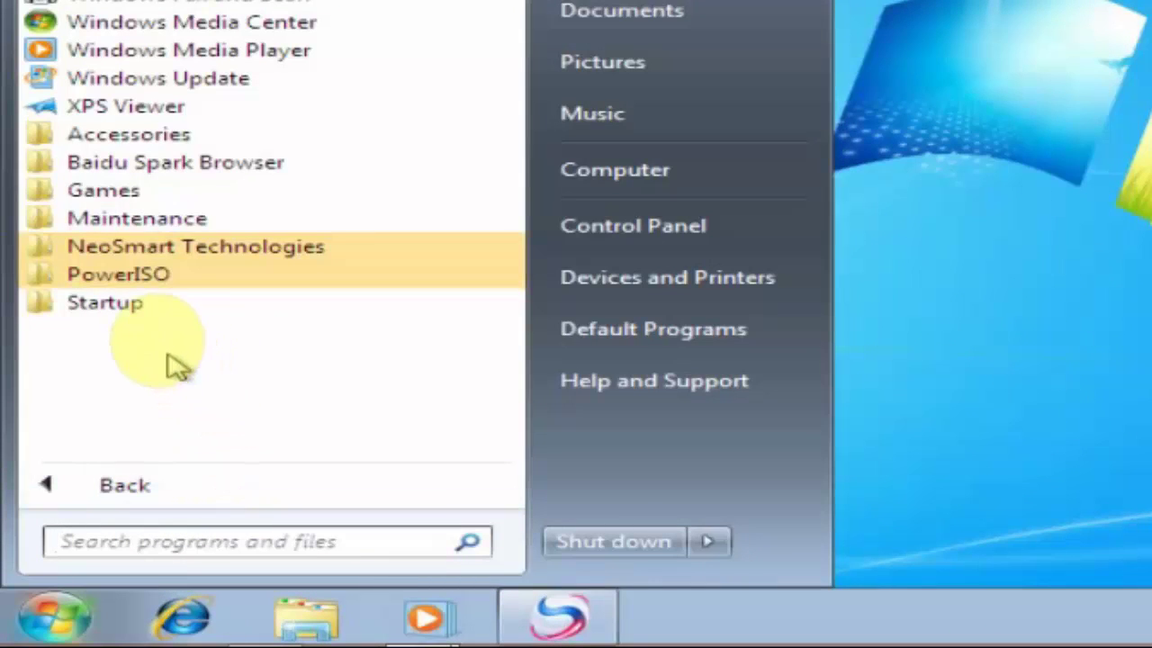
{"action": "left_click", "coordinate": [90, 306]}
{"action": "right_click", "coordinate": [90, 304]}
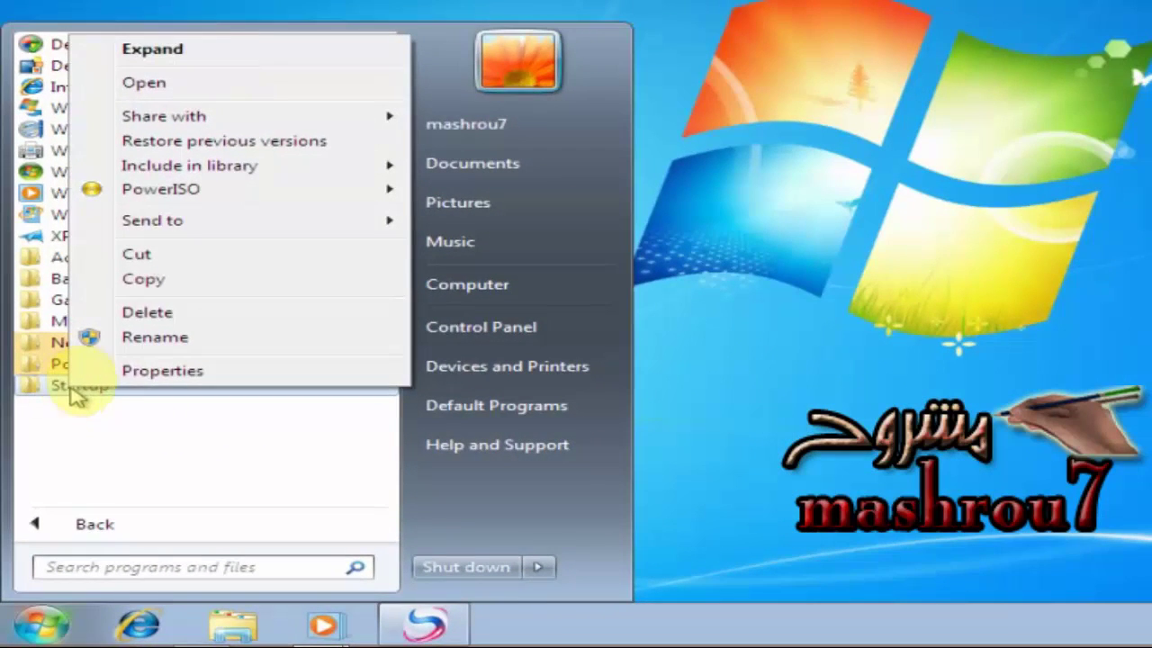
{"action": "left_click", "coordinate": [196, 90]}
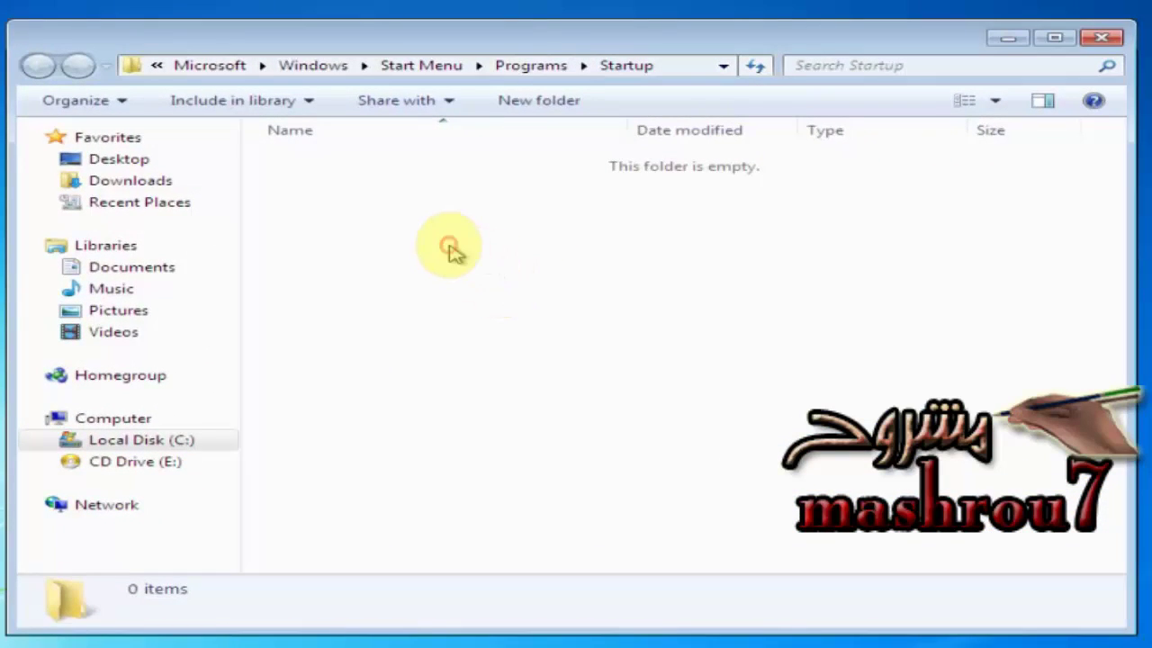
{"action": "right_click", "coordinate": [450, 248]}
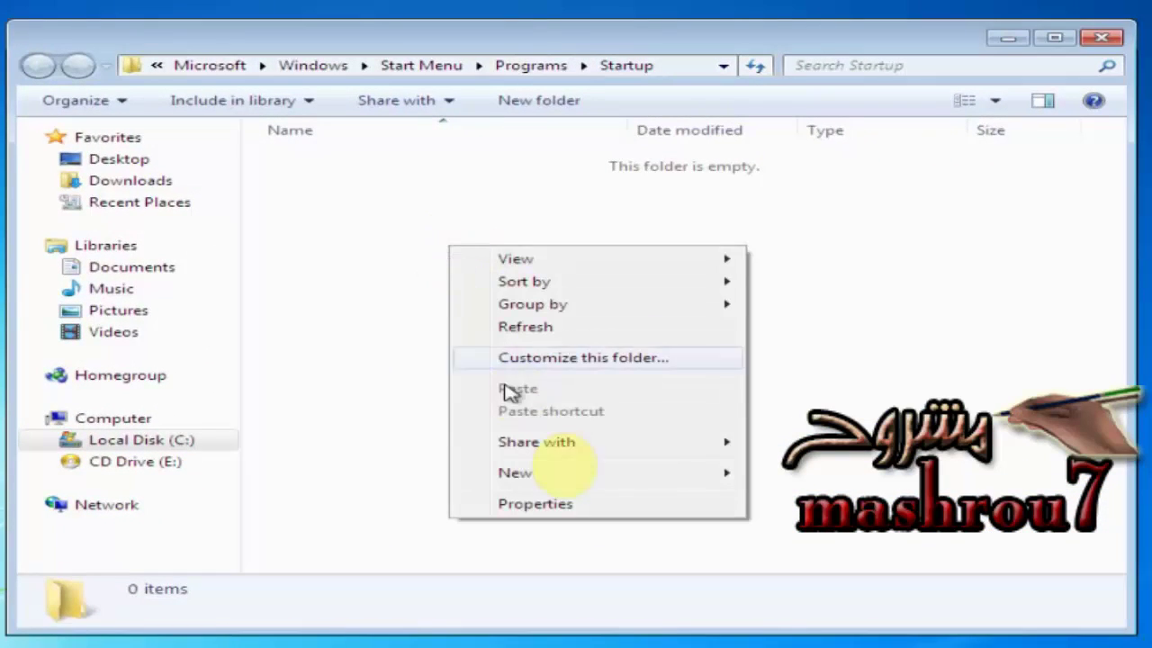
{"action": "mouse_move", "coordinate": [576, 474]}
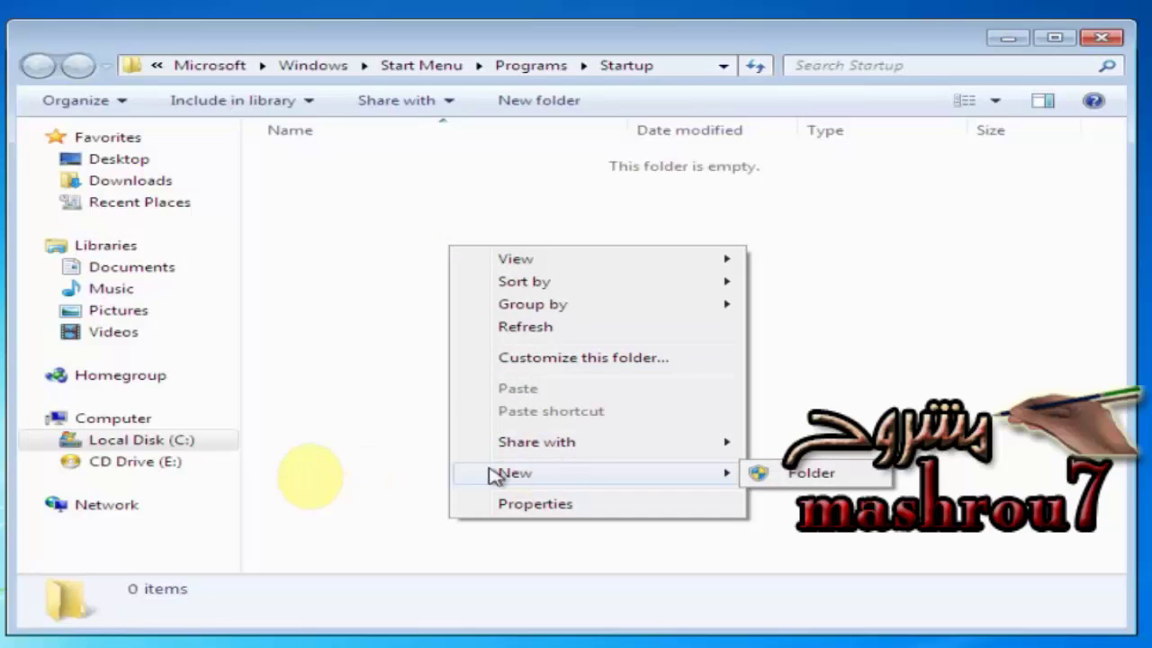
{"action": "left_click", "coordinate": [335, 470]}
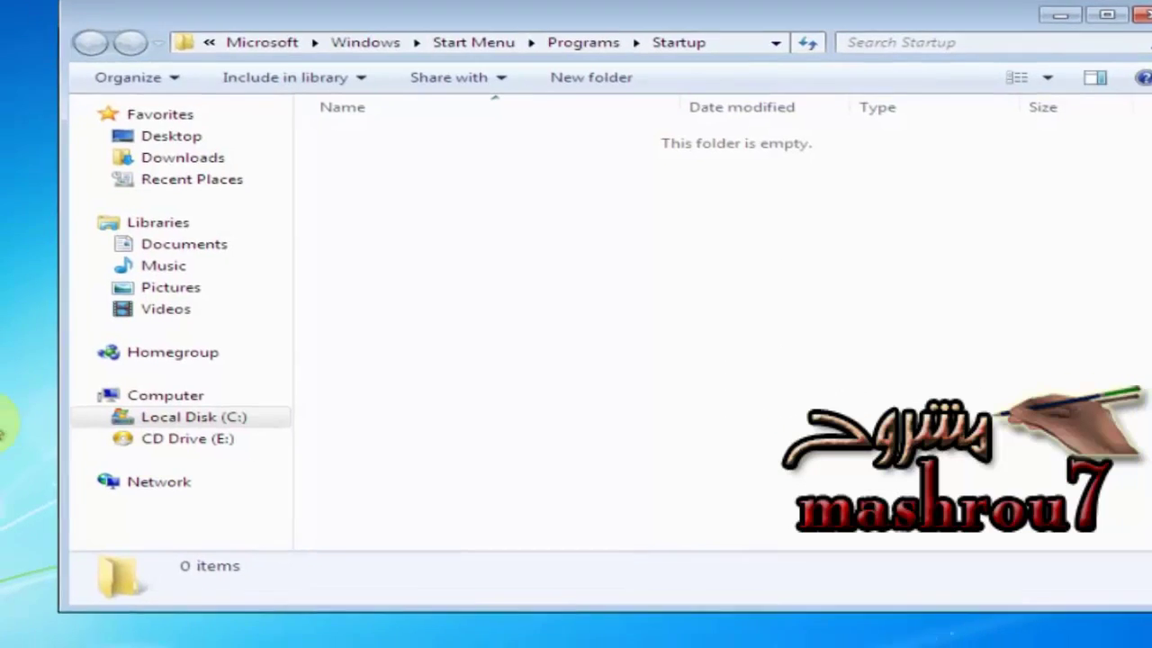
Step: Start a new shortcut on the desktop and set its target location to c:\windows\system32\logoff.exe
{"action": "right_click", "coordinate": [0, 450]}
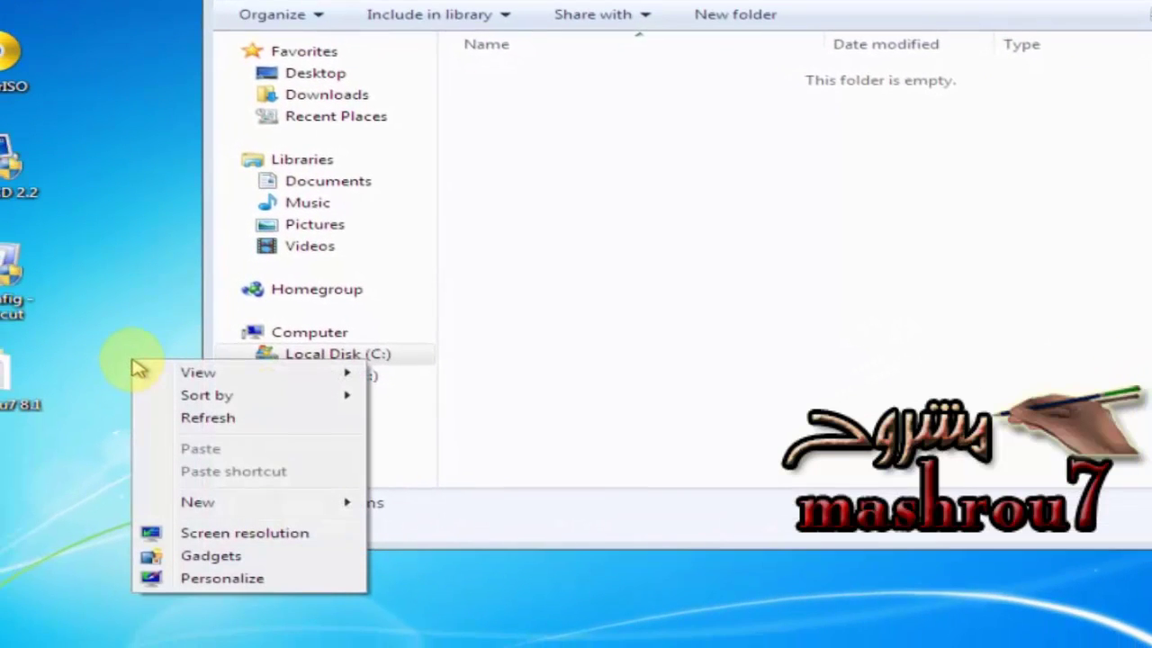
{"action": "left_click", "coordinate": [209, 506]}
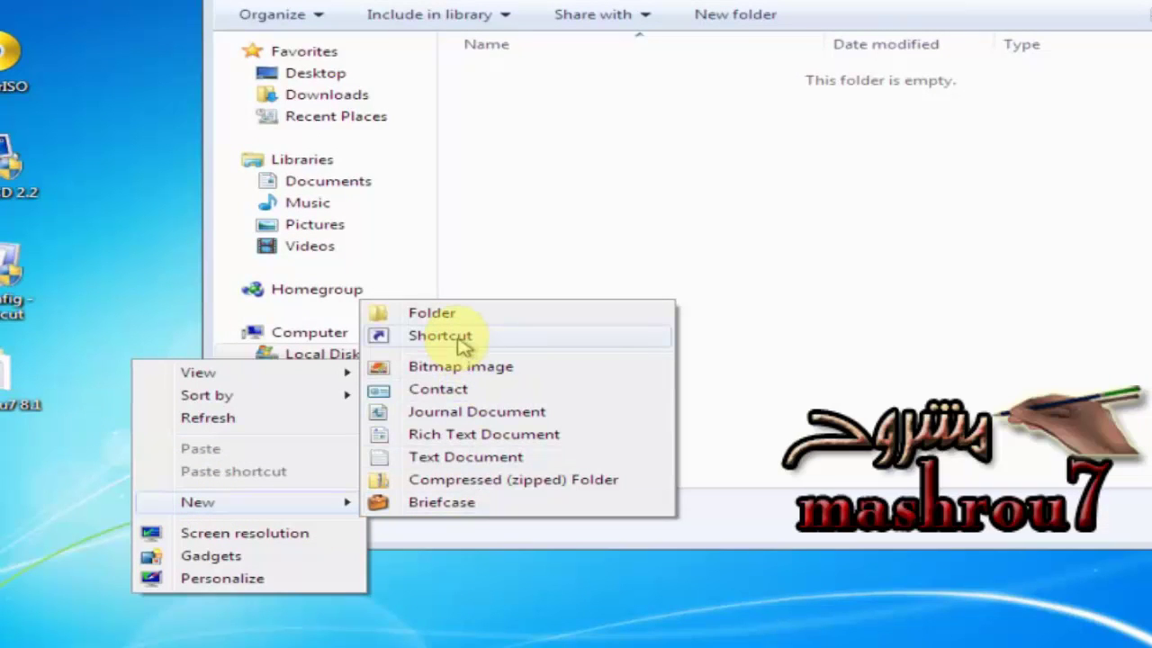
{"action": "left_click", "coordinate": [461, 339]}
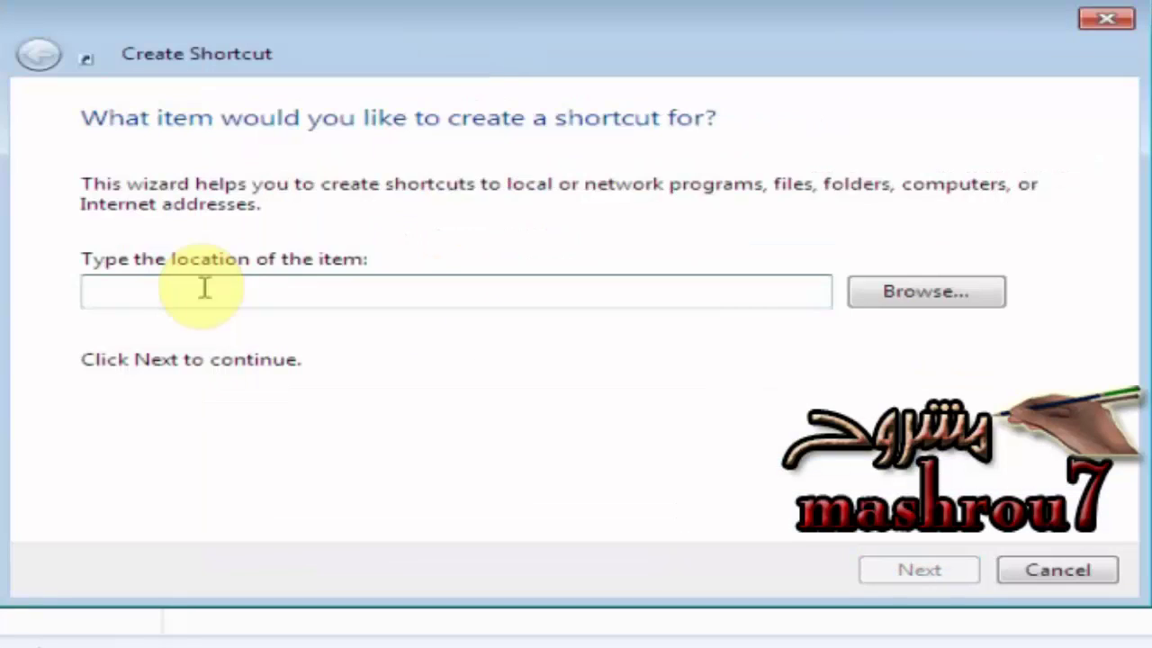
{"action": "type", "text": "c:"}
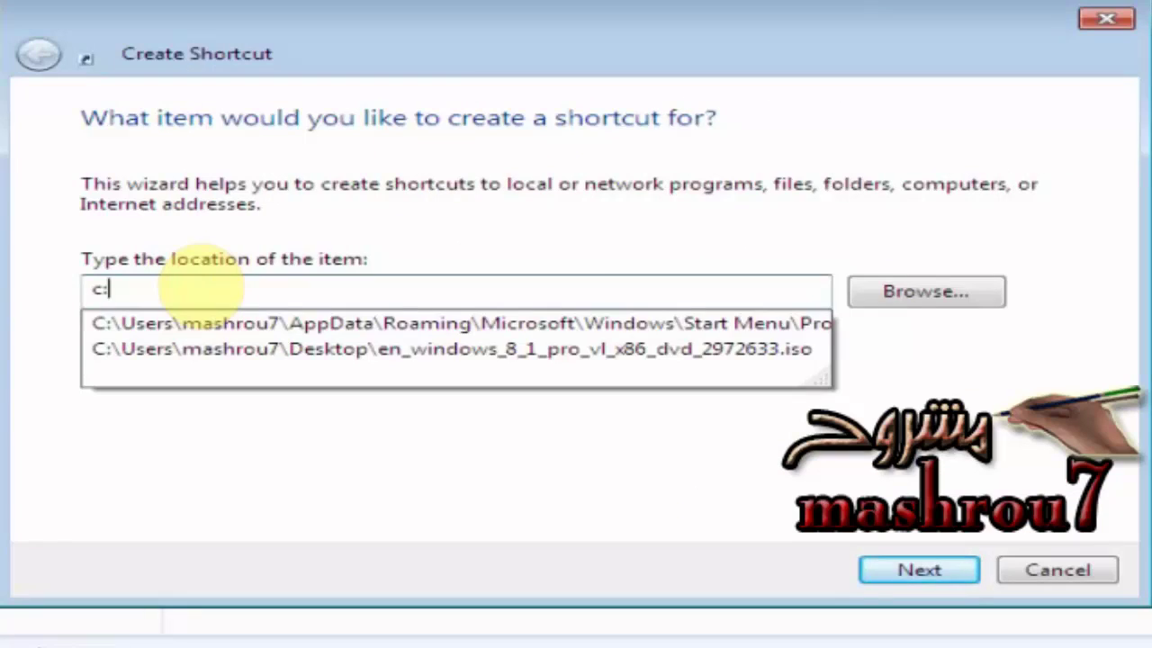
{"action": "type", "text": "\\wind"}
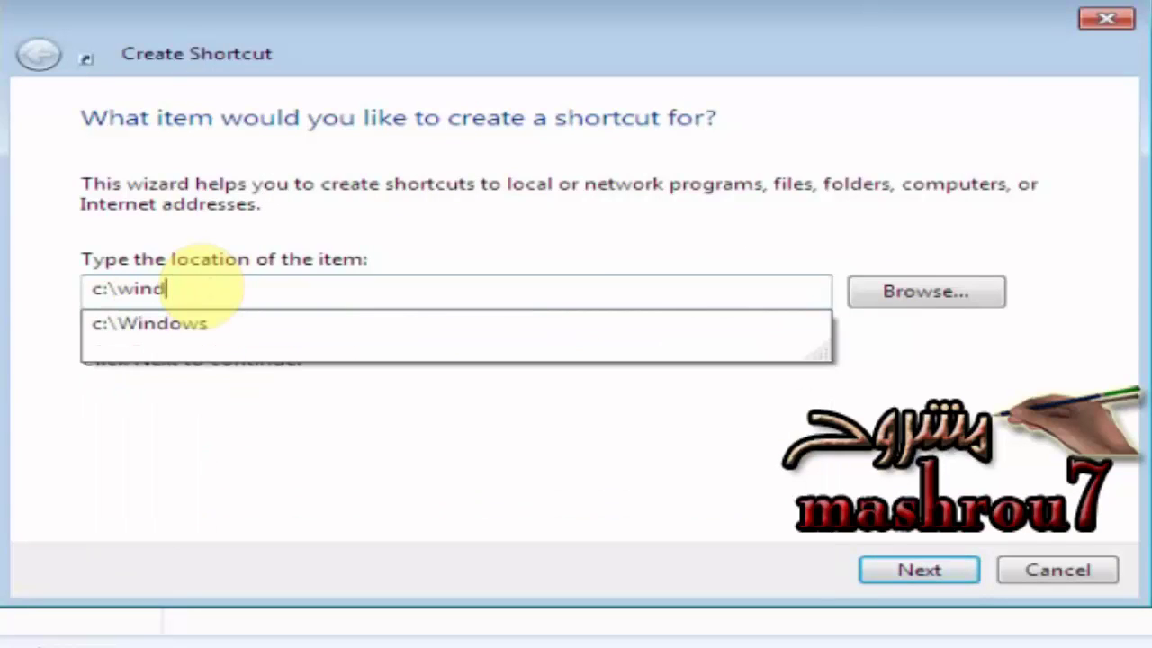
{"action": "type", "text": "ows\\"}
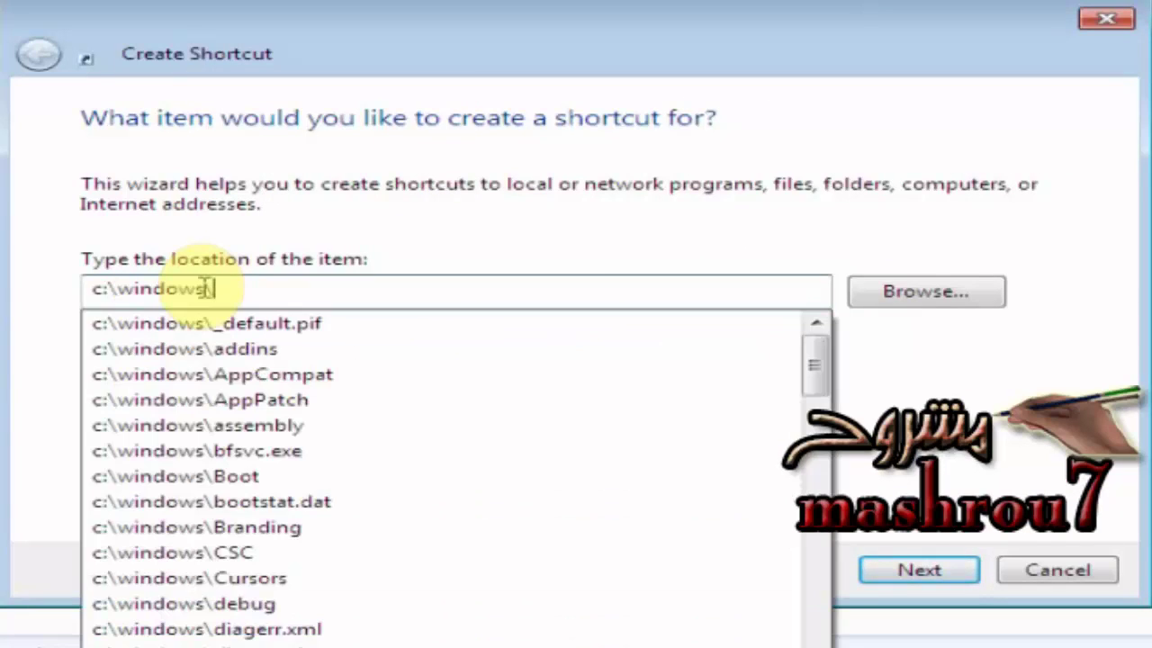
{"action": "type", "text": "syste"}
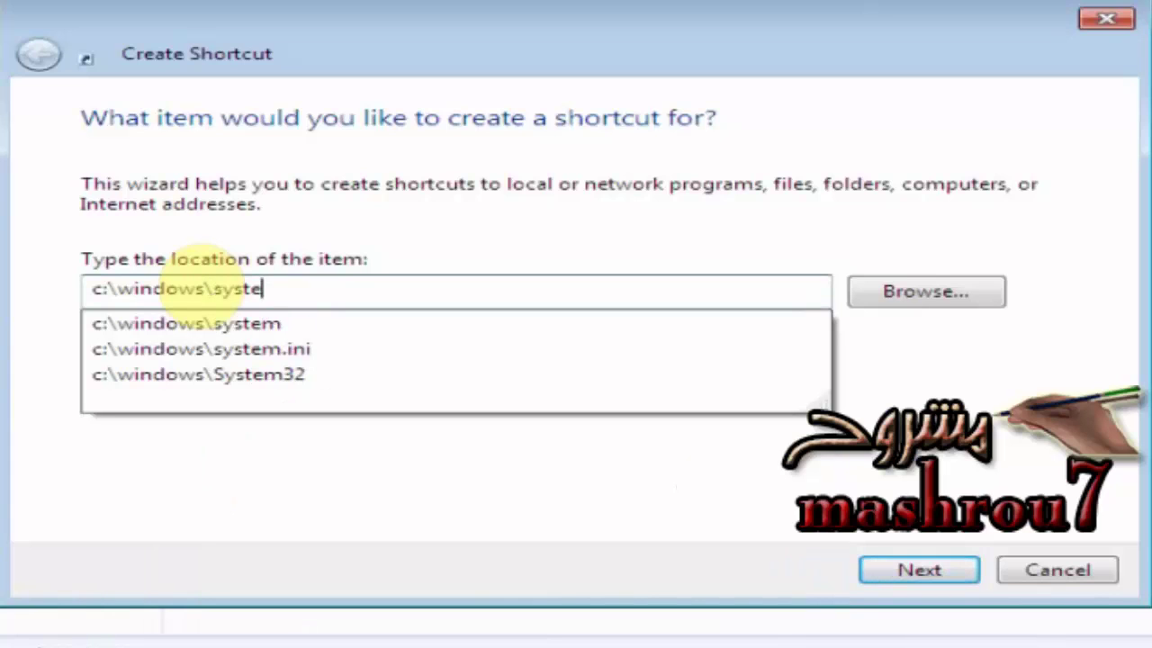
{"action": "type", "text": "m32"}
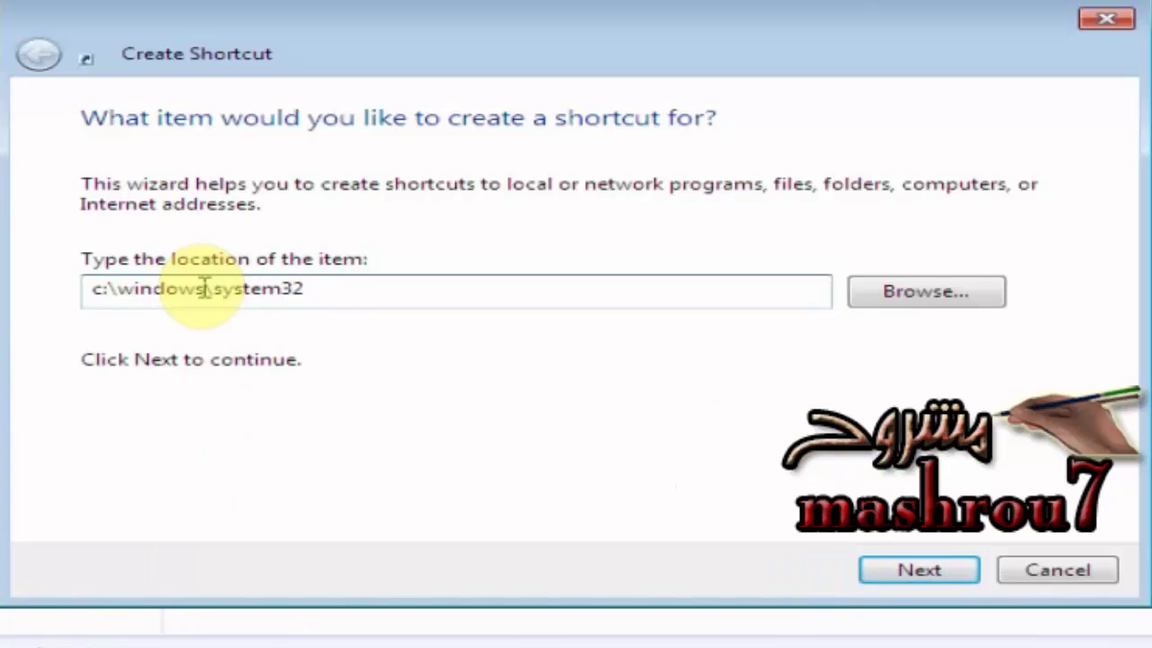
{"action": "type", "text": "\\"}
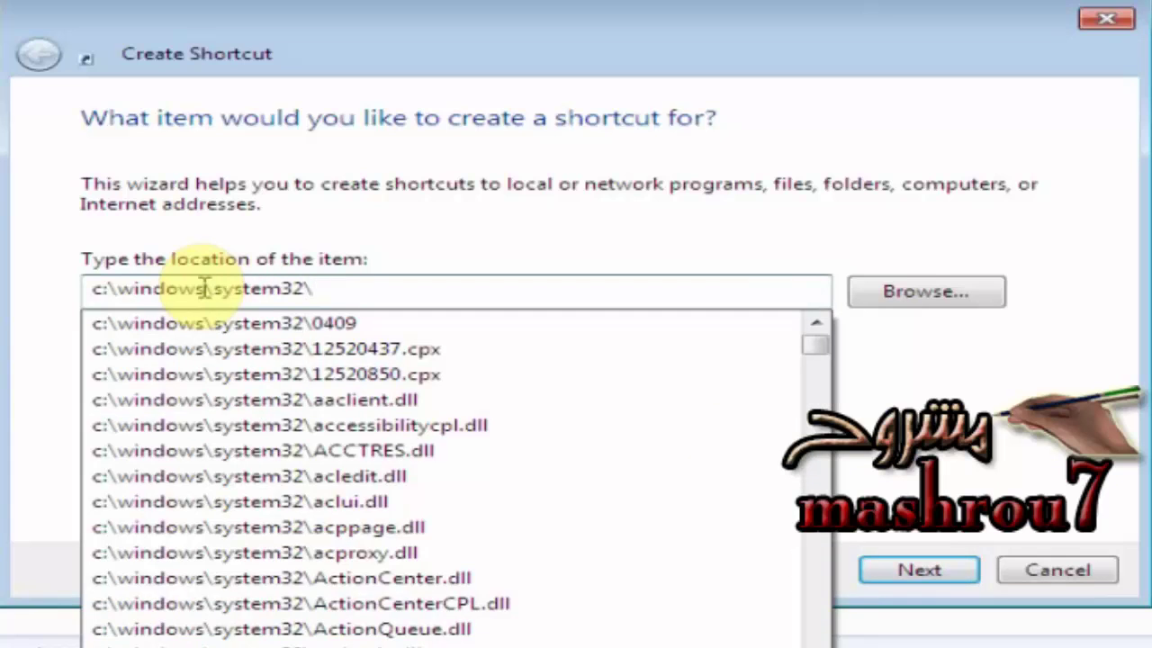
{"action": "type", "text": "log"}
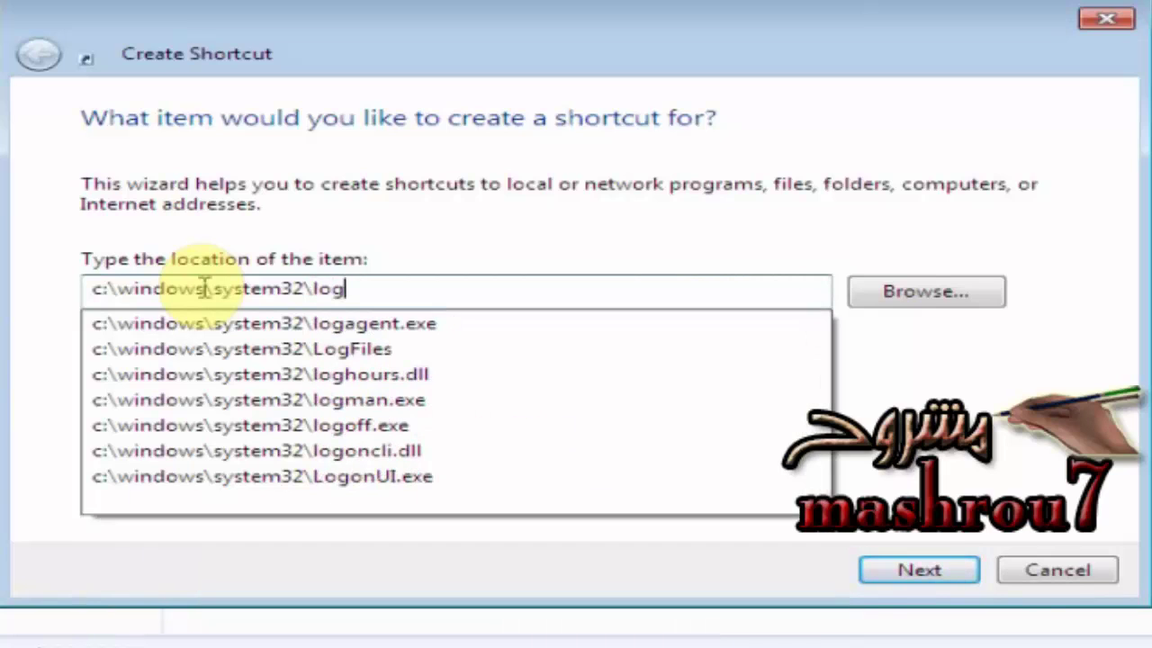
{"action": "type", "text": "off"}
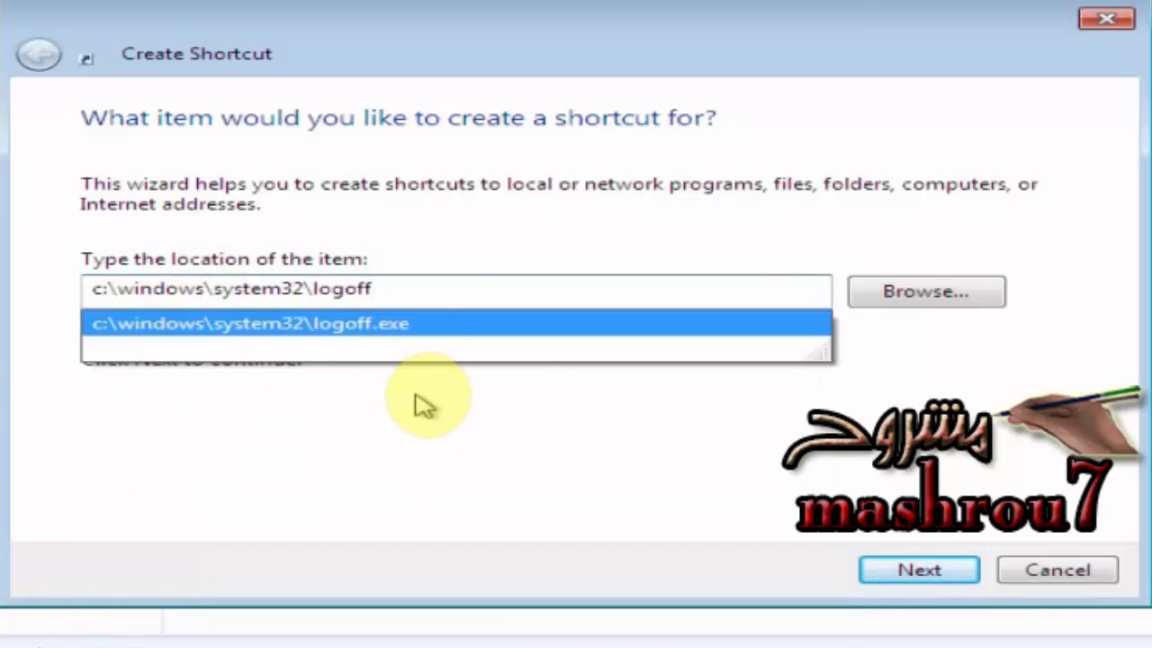
{"action": "left_click", "coordinate": [421, 327]}
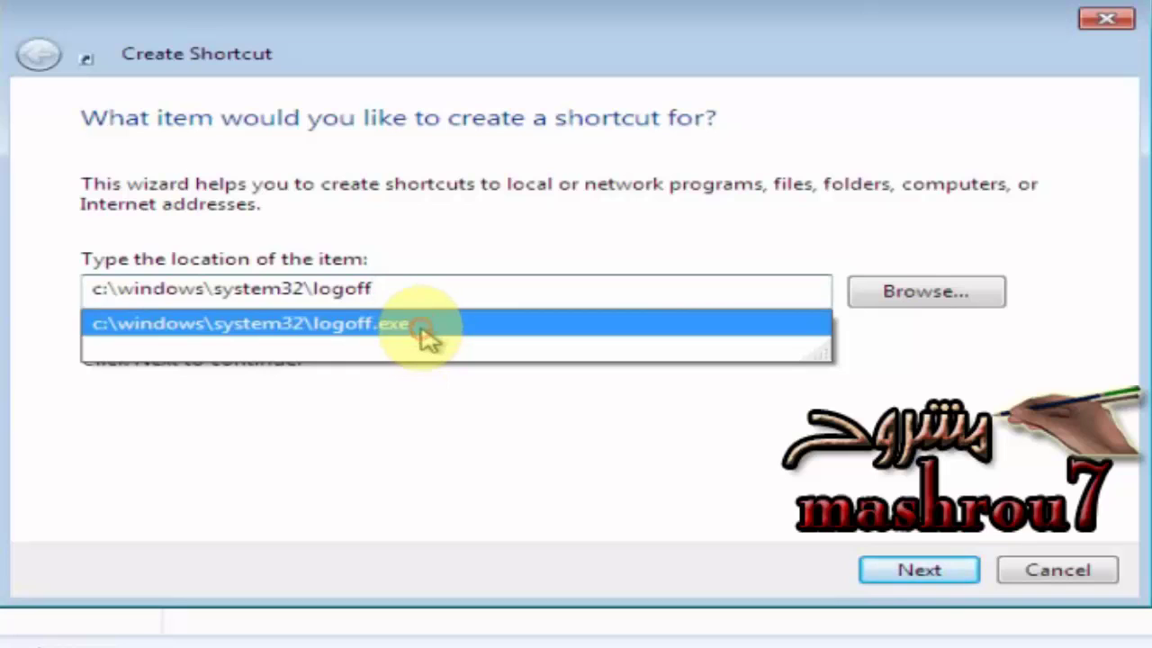
{"action": "left_click", "coordinate": [487, 300]}
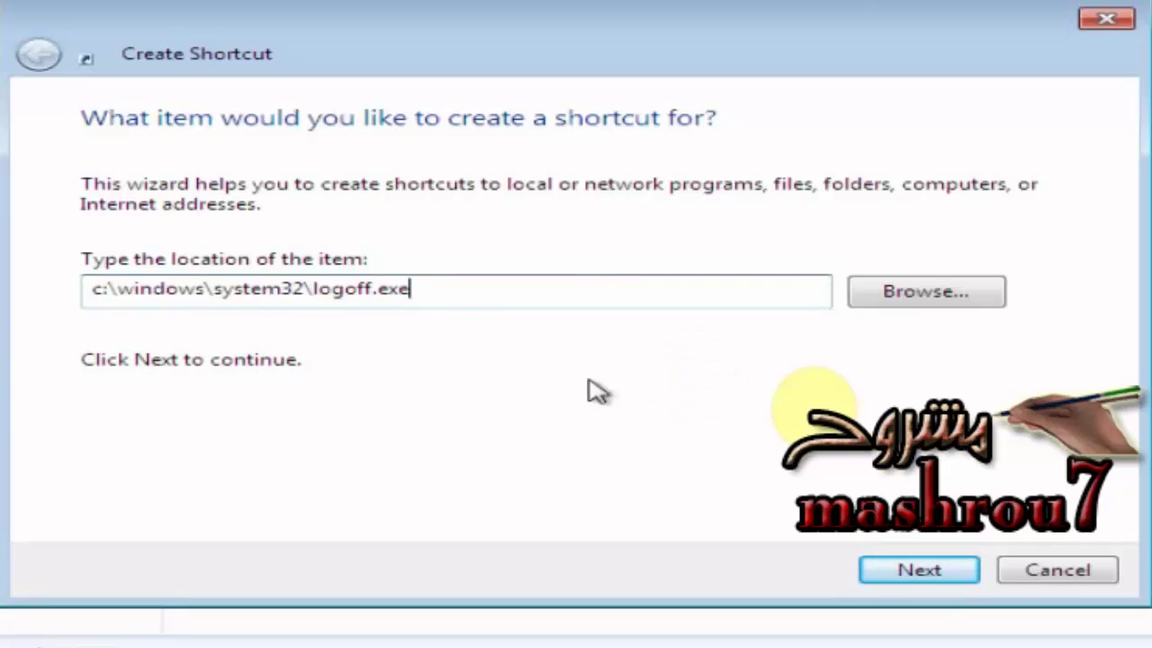
Step: Accept the location, keep the shortcut name logoff, and finish creating the shortcut
{"action": "left_click", "coordinate": [927, 580]}
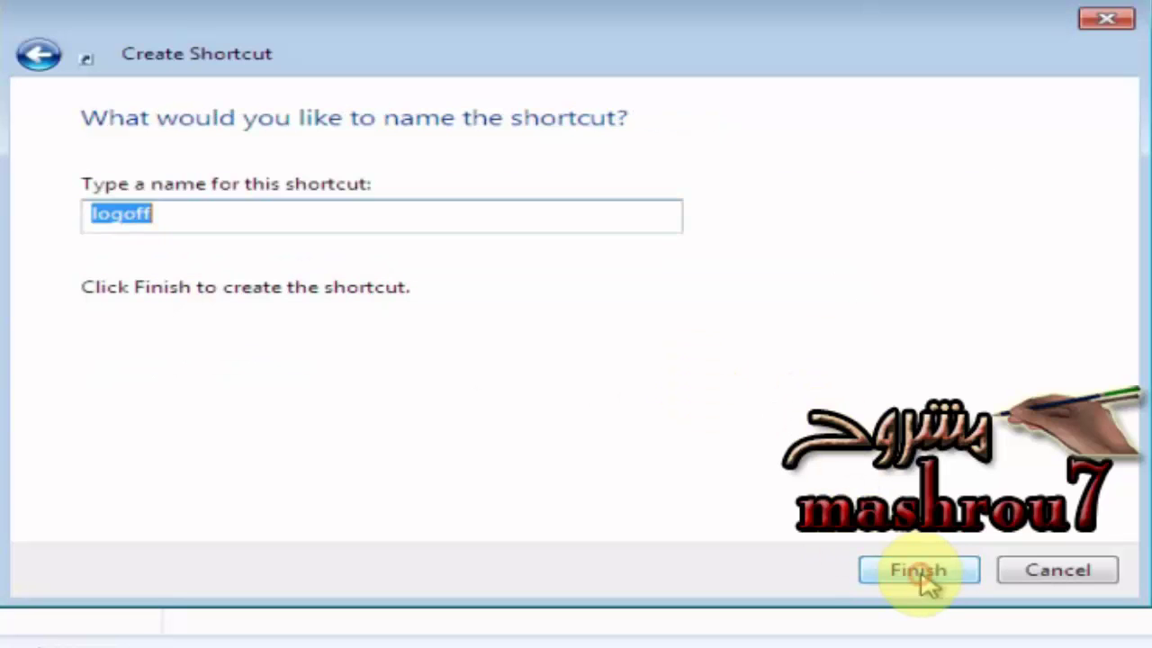
{"action": "left_click", "coordinate": [420, 213]}
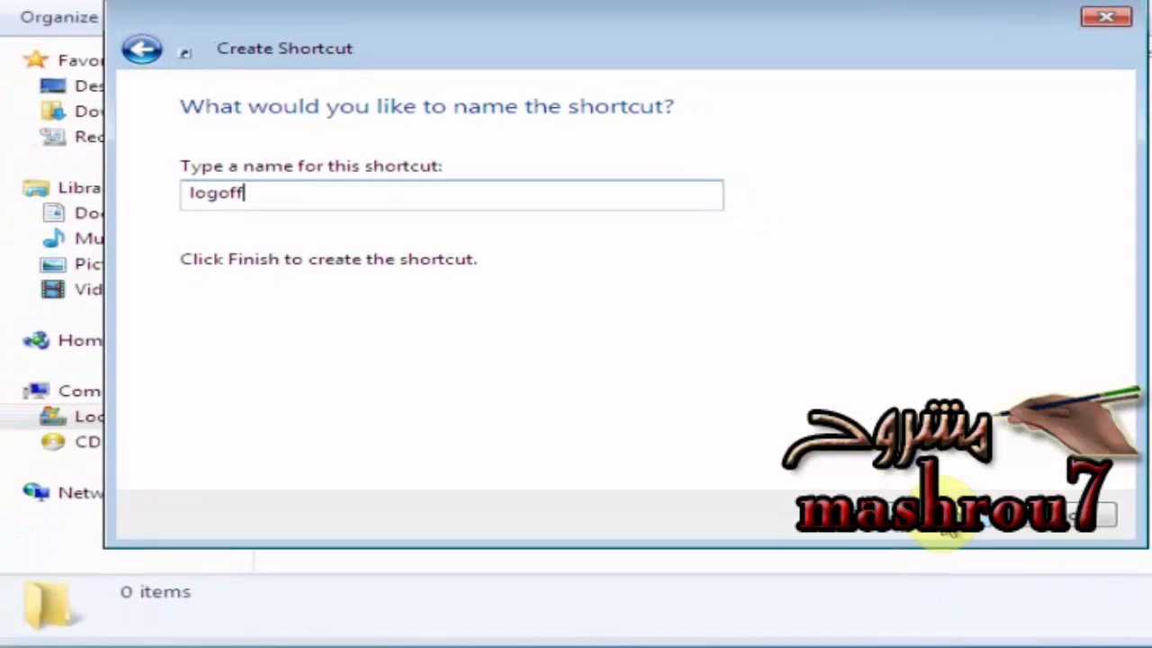
{"action": "left_click", "coordinate": [949, 526]}
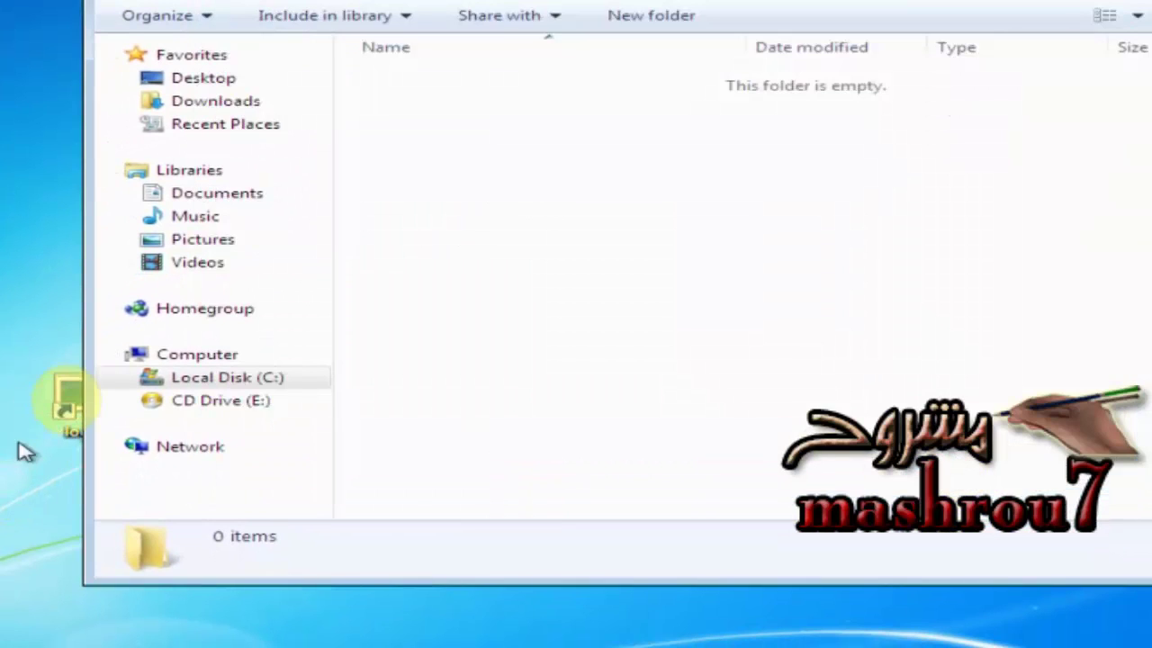
Step: Move the logoff shortcut from the desktop into the Startup folder with administrator permission and close the folder window
{"action": "left_click_drag", "start_coordinate": [65, 403], "coordinate": [437, 171]}
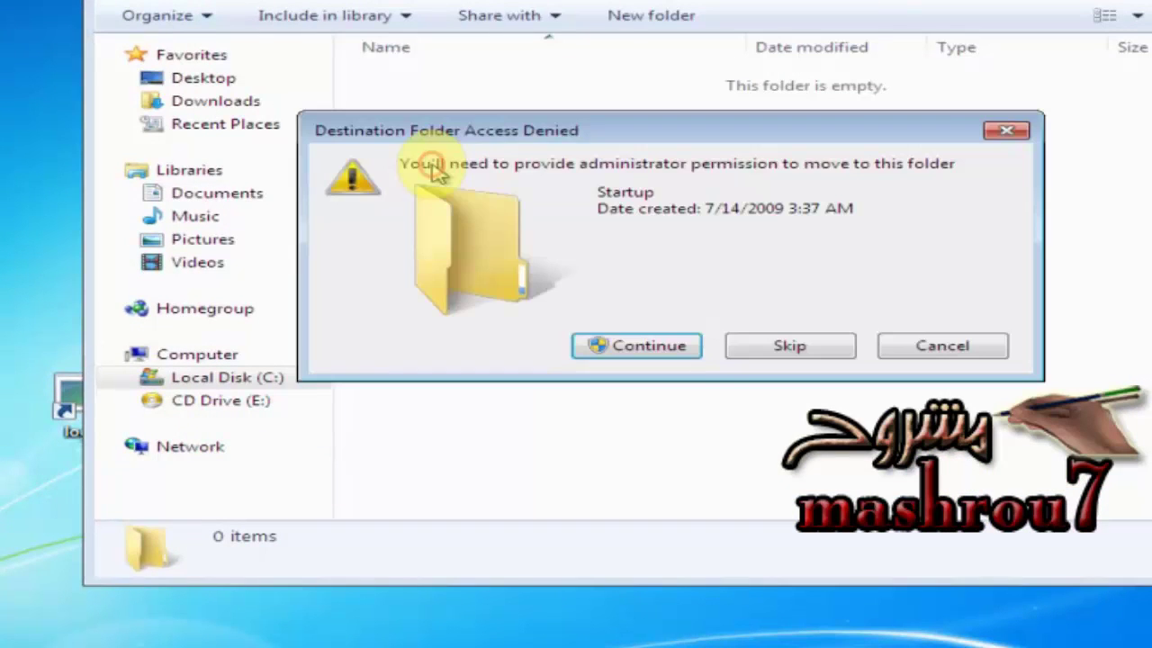
{"action": "left_click", "coordinate": [677, 350]}
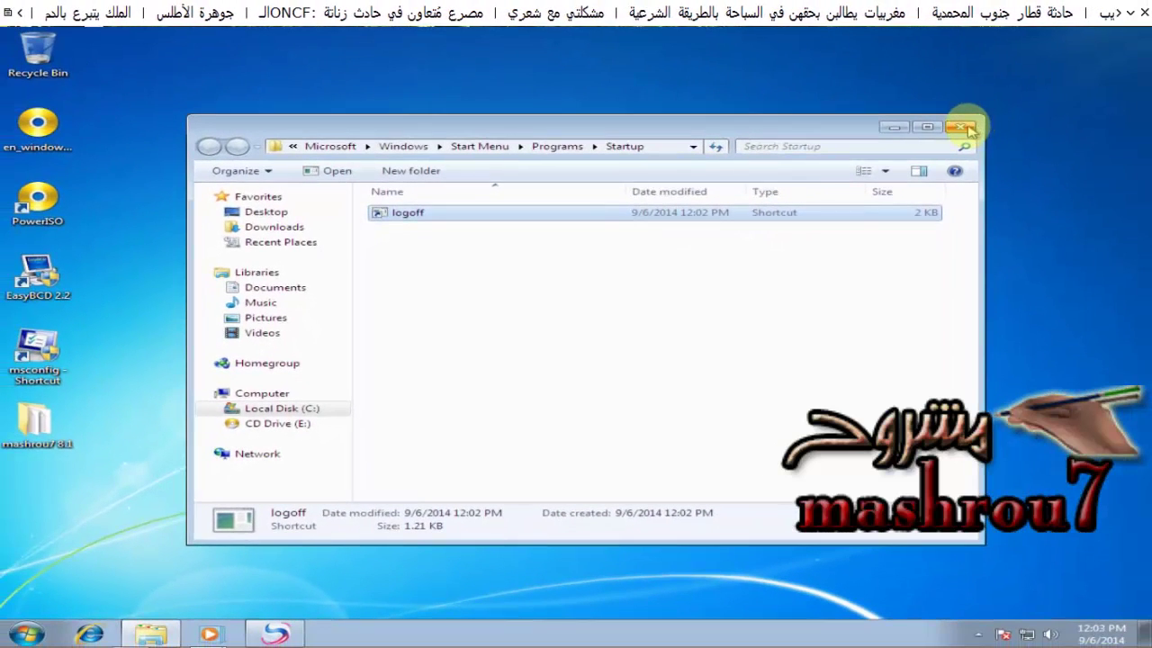
{"action": "left_click", "coordinate": [962, 127]}
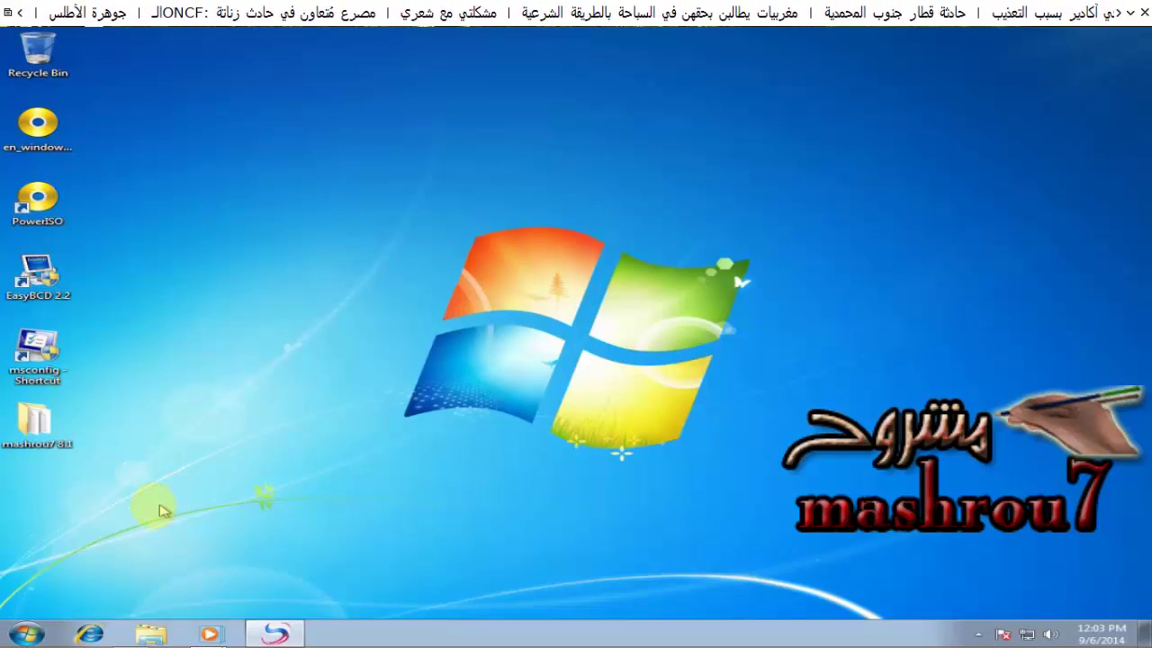
Step: Create a desktop shortcut to the Startup folder found among all programs
{"action": "left_click", "coordinate": [25, 634]}
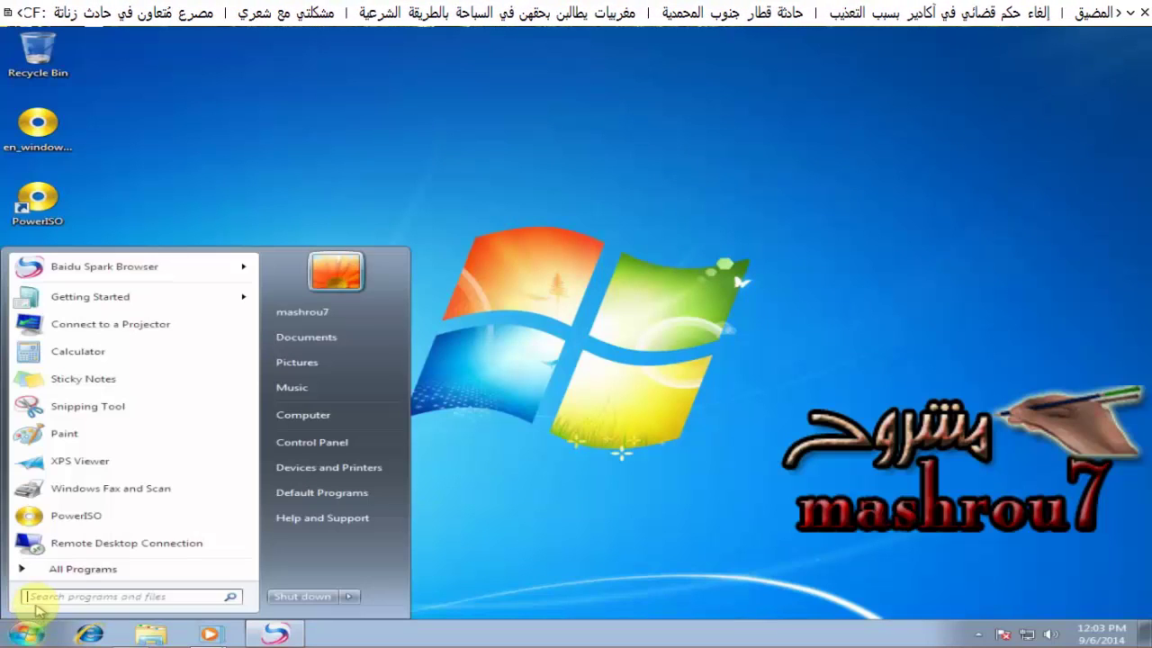
{"action": "left_click", "coordinate": [77, 571]}
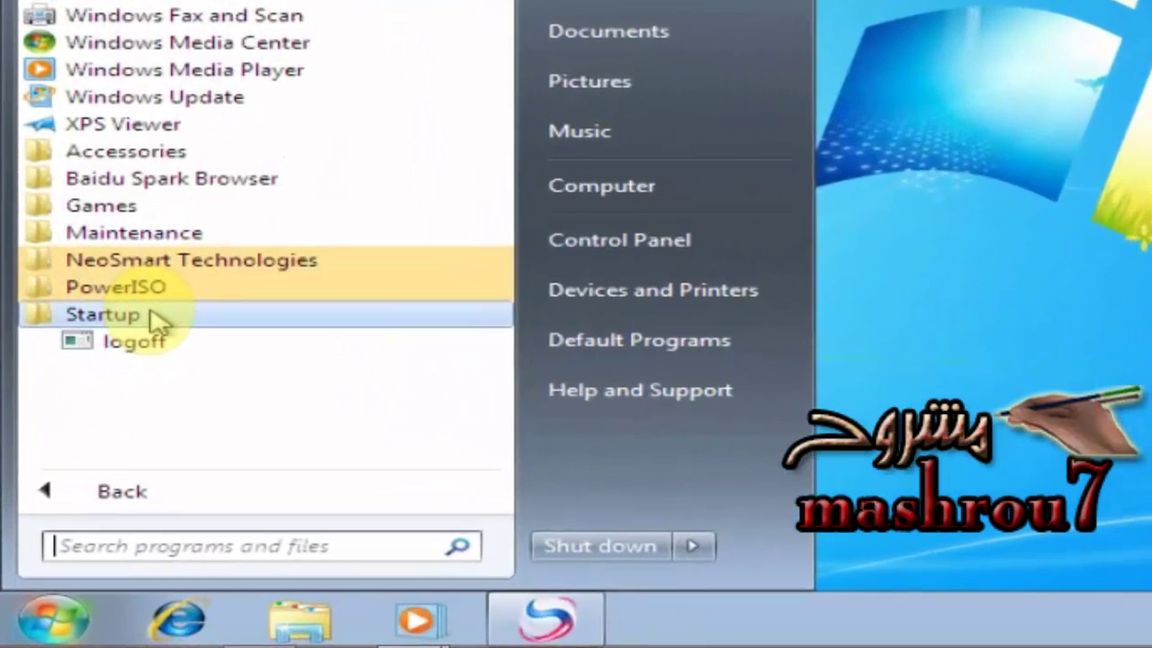
{"action": "left_click", "coordinate": [76, 480]}
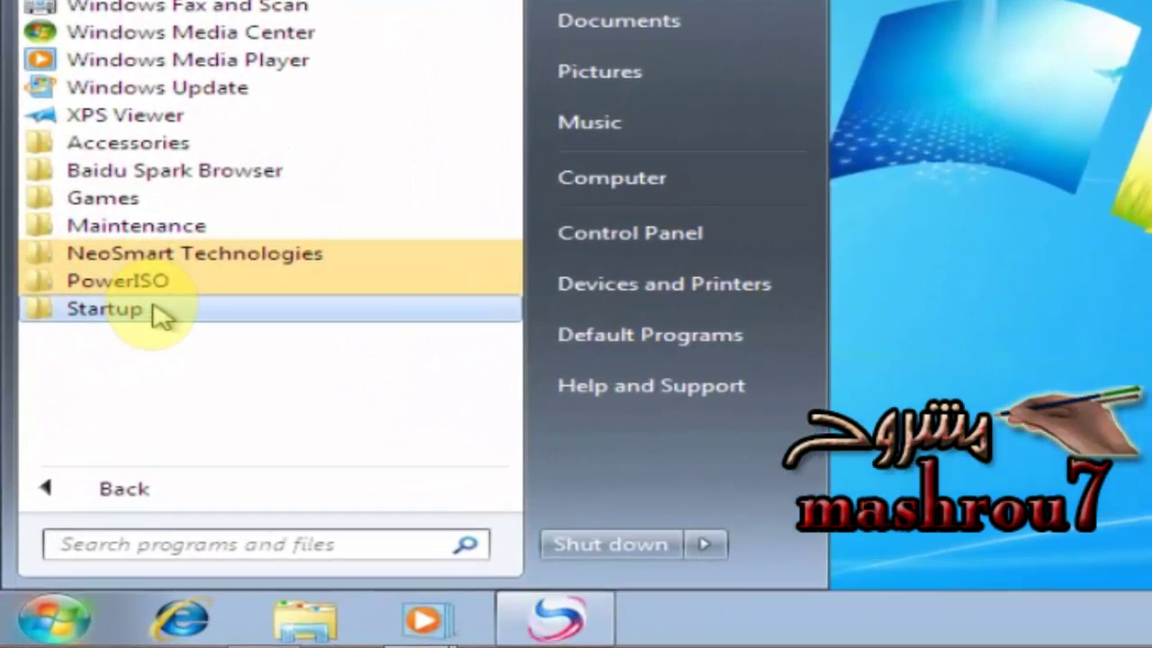
{"action": "right_click", "coordinate": [159, 311]}
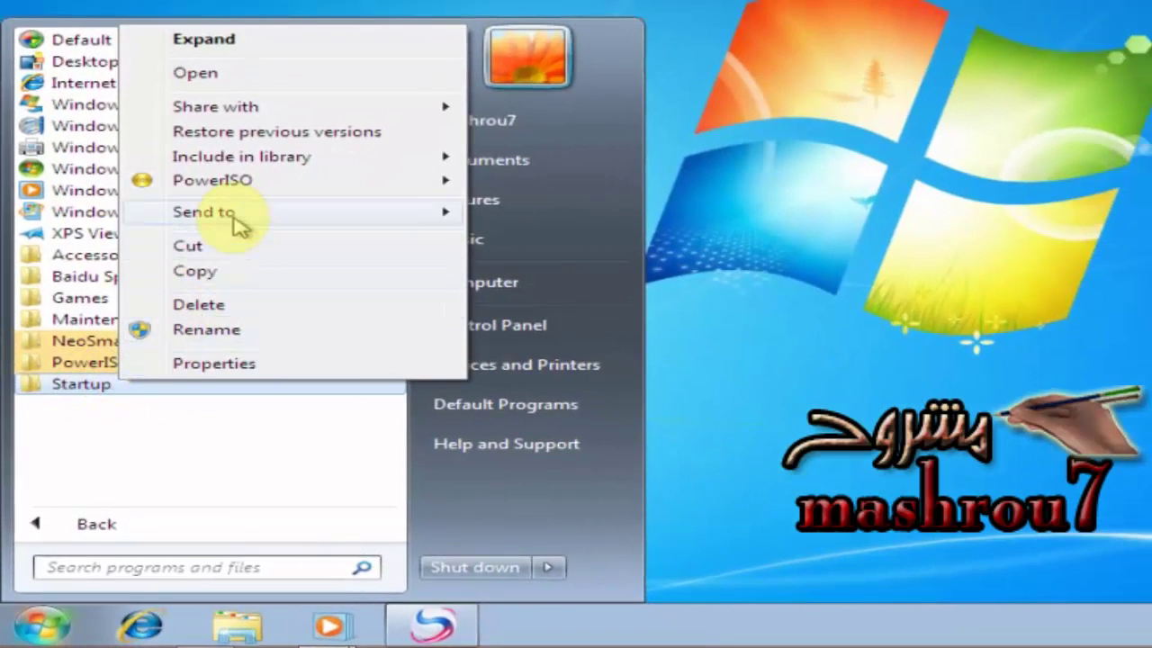
{"action": "mouse_move", "coordinate": [239, 214]}
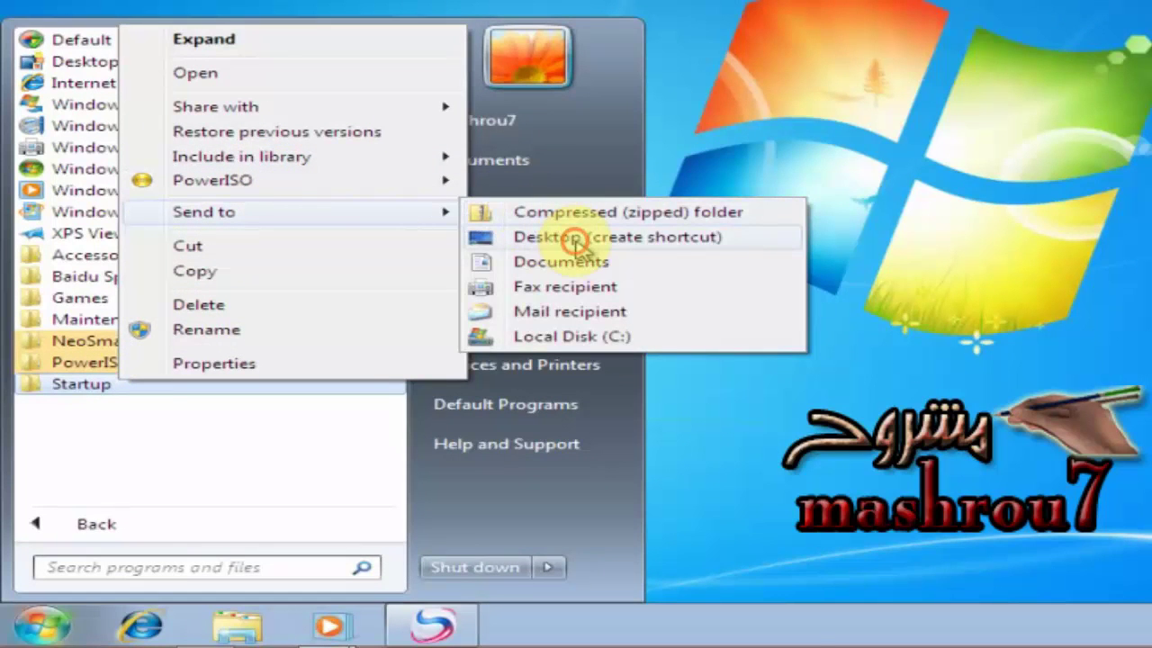
{"action": "left_click", "coordinate": [576, 238]}
{"action": "left_click", "coordinate": [861, 258]}
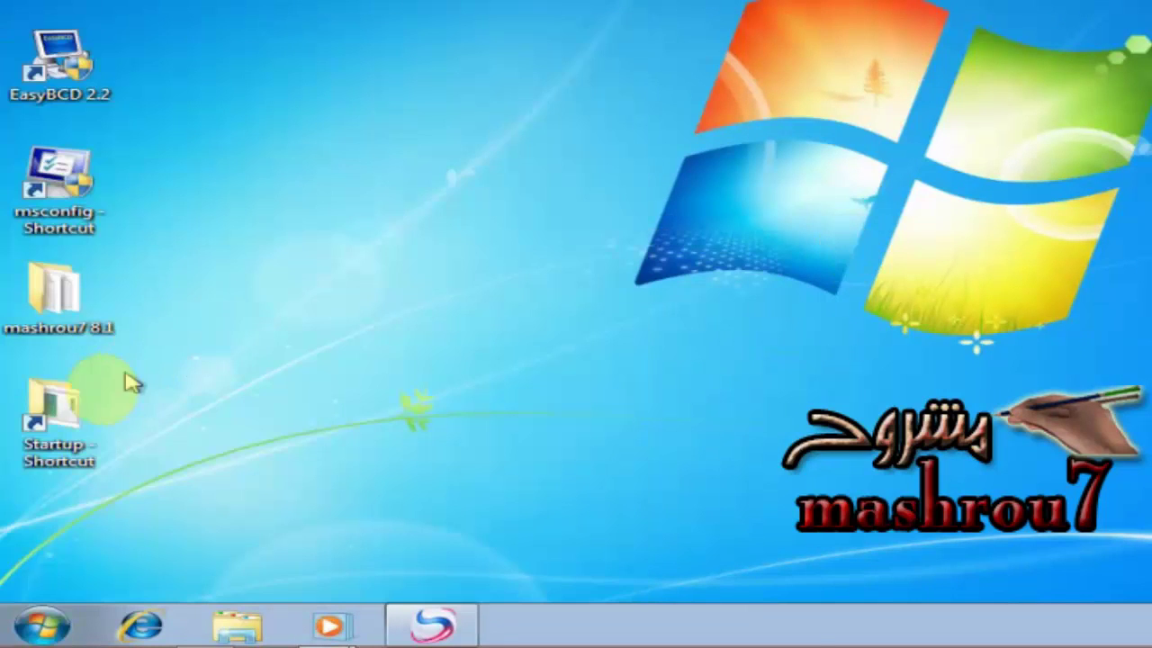
Step: Open the Startup folder through its new desktop shortcut
{"action": "left_click", "coordinate": [74, 406]}
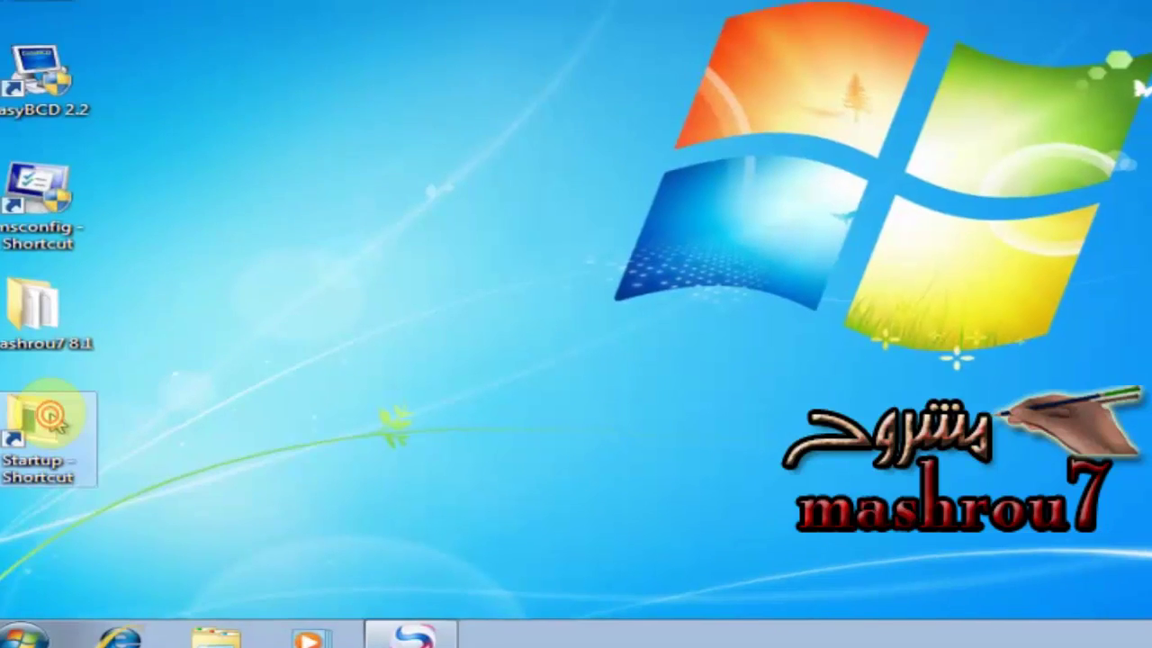
{"action": "double_click", "coordinate": [52, 417]}
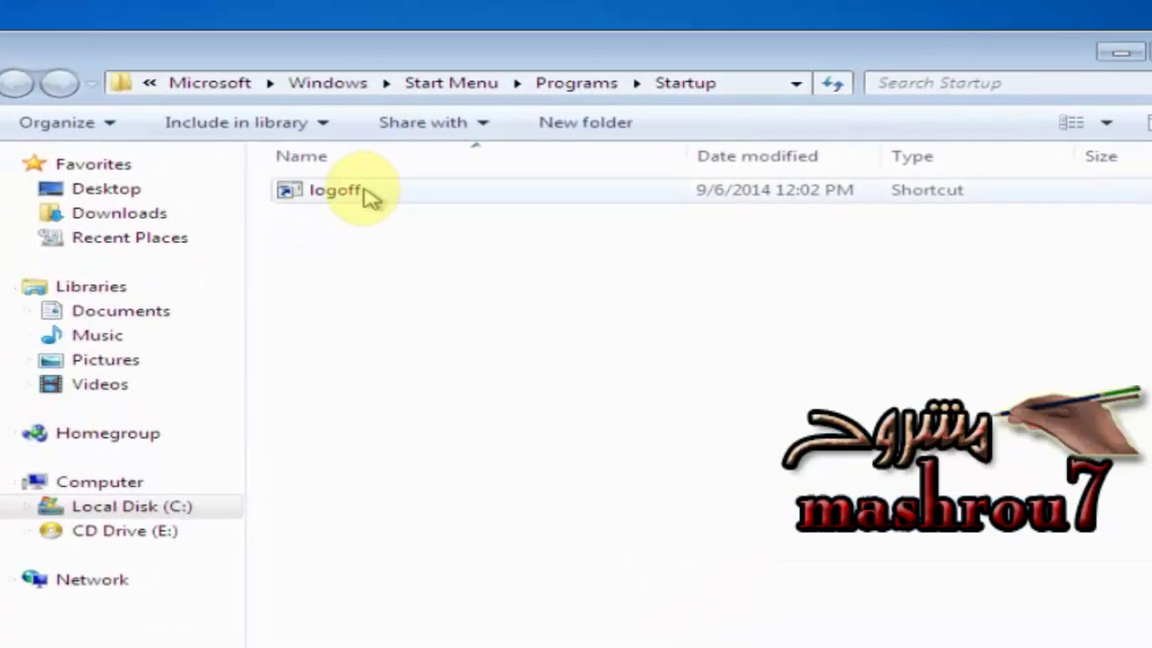
Step: Check the logoff shortcut in the Startup folder, close the folder window, and restart Windows
{"action": "left_click", "coordinate": [371, 198]}
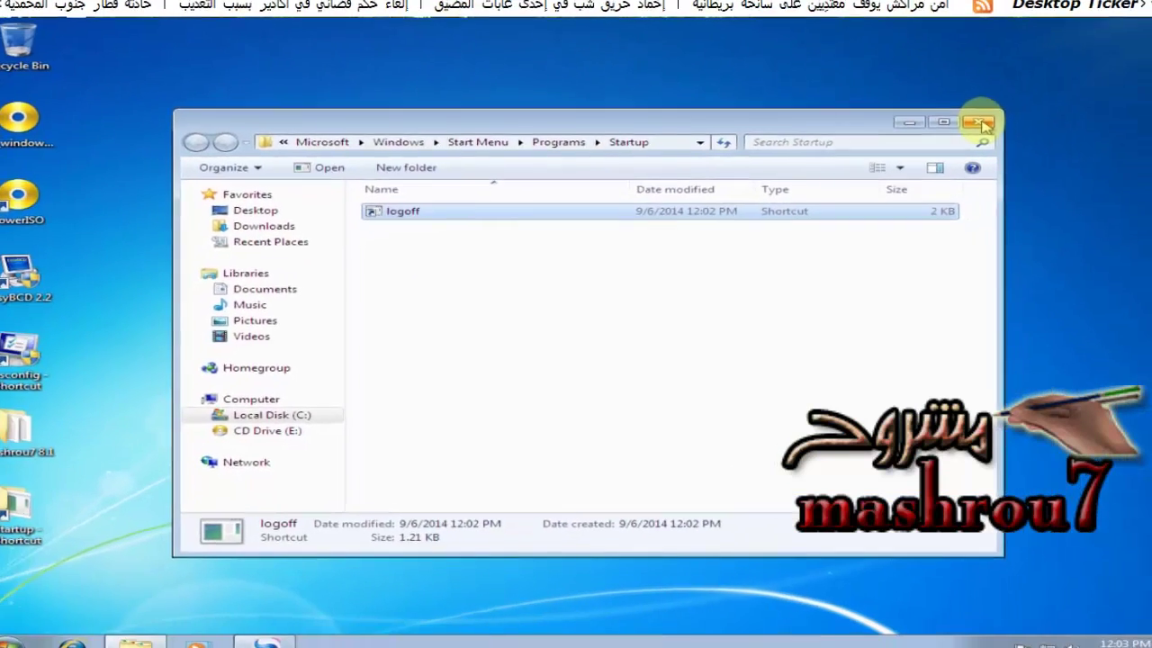
{"action": "left_click", "coordinate": [982, 123]}
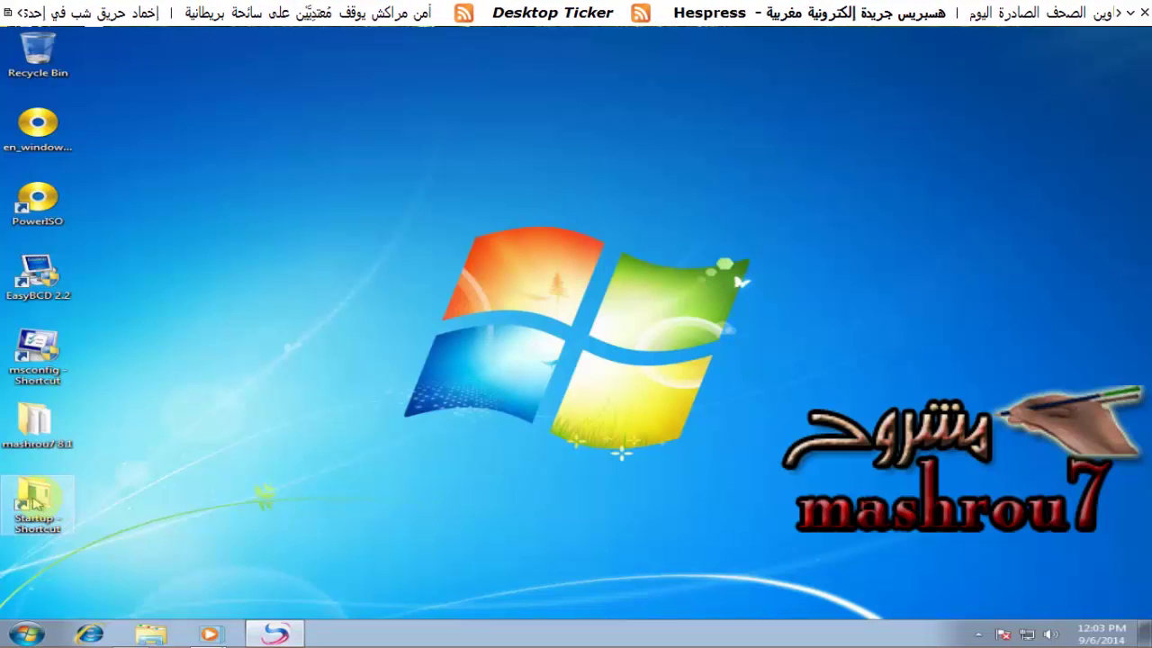
{"action": "left_click", "coordinate": [29, 630]}
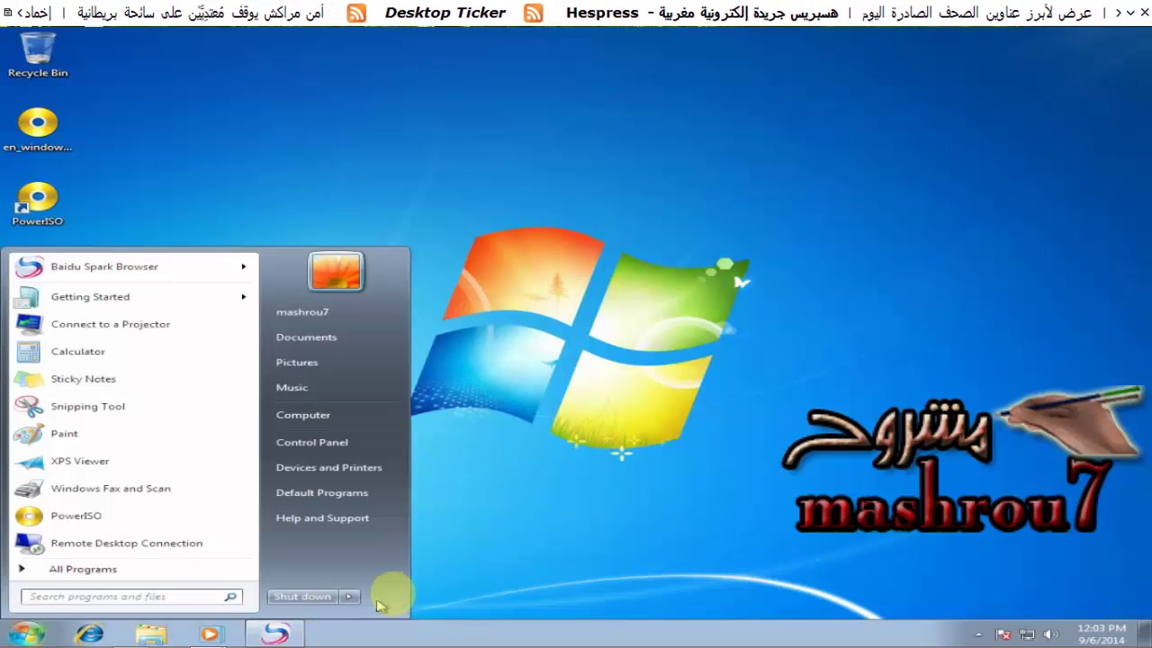
{"action": "left_click", "coordinate": [349, 597]}
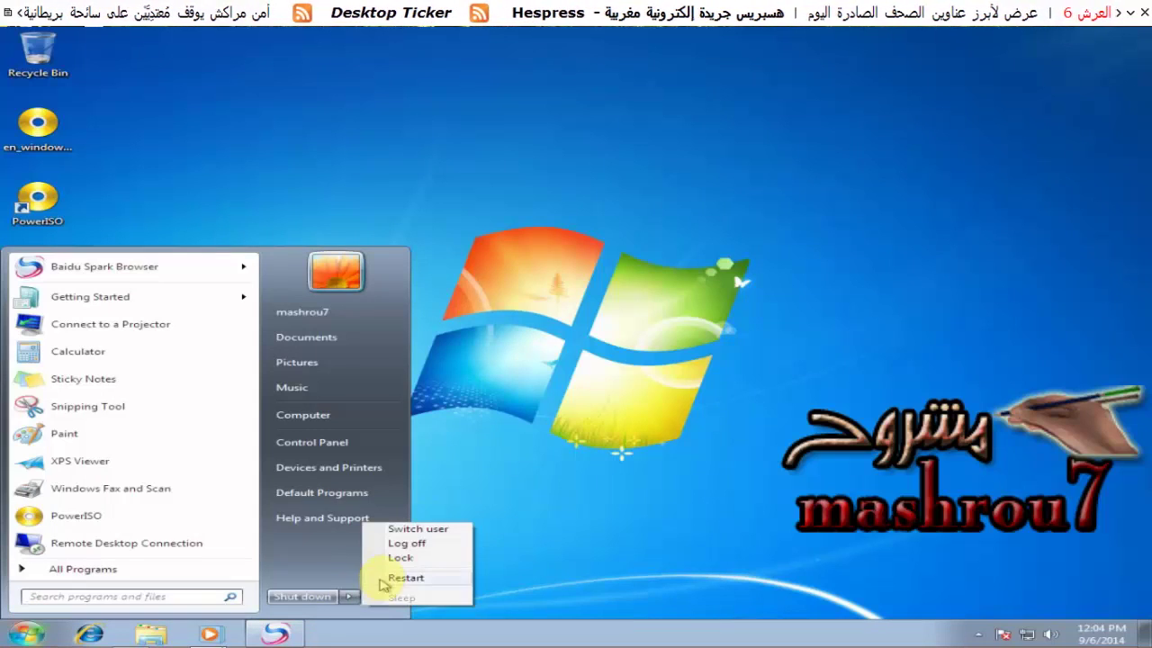
{"action": "left_click", "coordinate": [388, 578]}
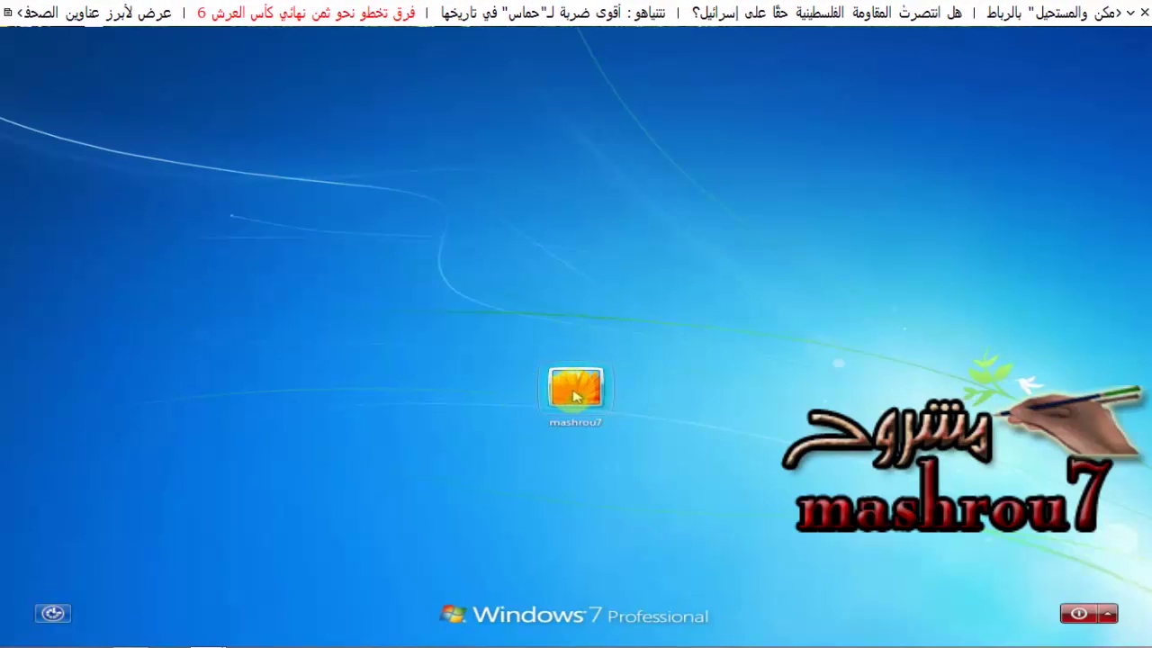
Step: Test the automatic logoff by repeatedly signing in to the user account, looking at the shutdown options between attempts
{"action": "left_click", "coordinate": [575, 394]}
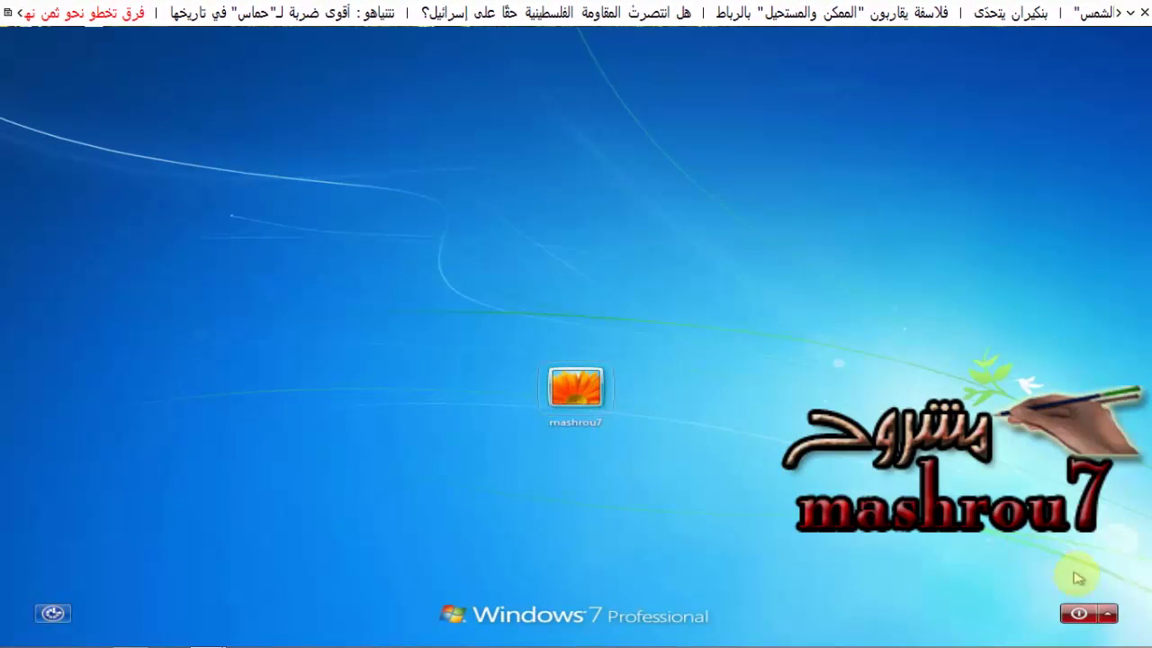
{"action": "left_click", "coordinate": [1107, 614]}
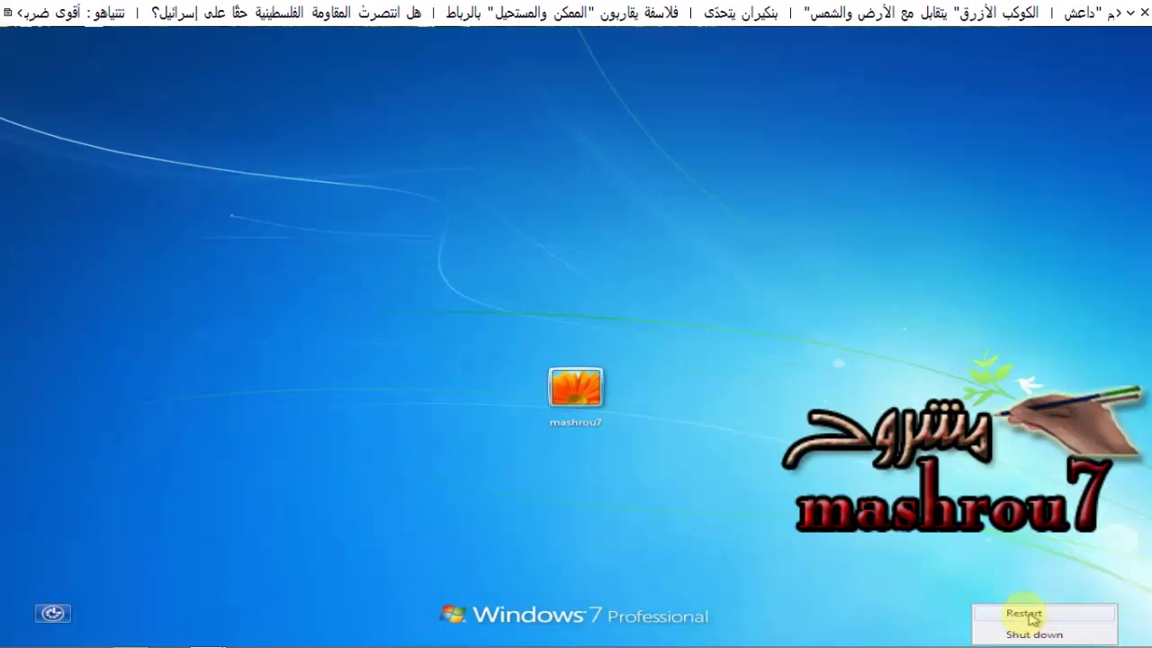
{"action": "left_click", "coordinate": [576, 389]}
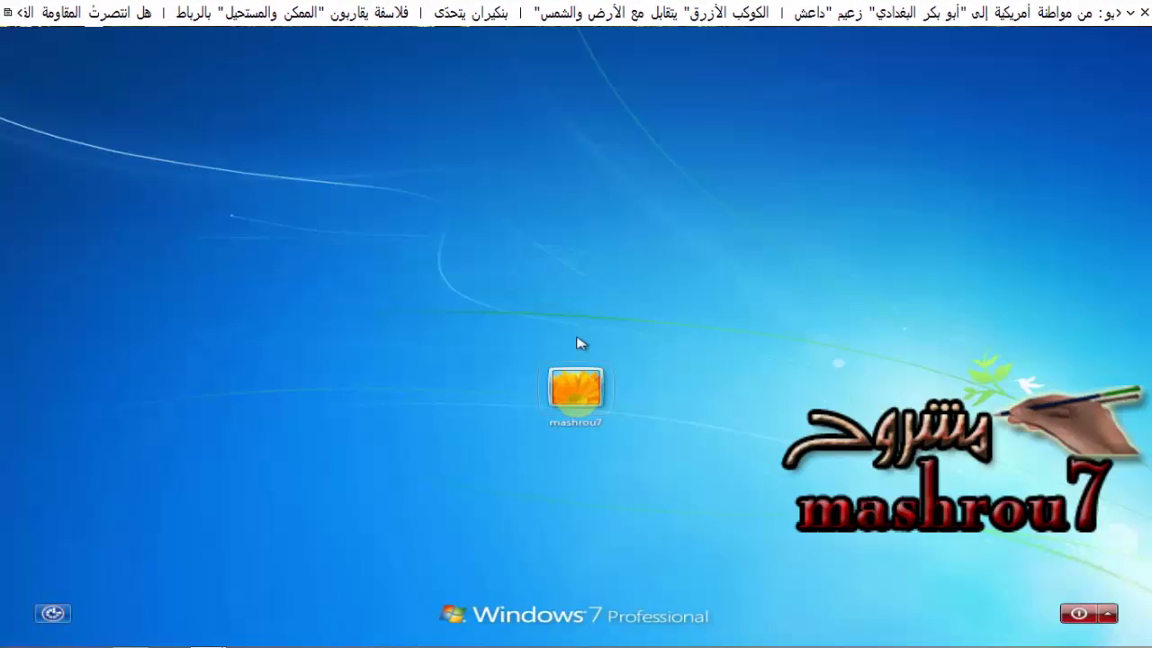
{"action": "left_click", "coordinate": [582, 398]}
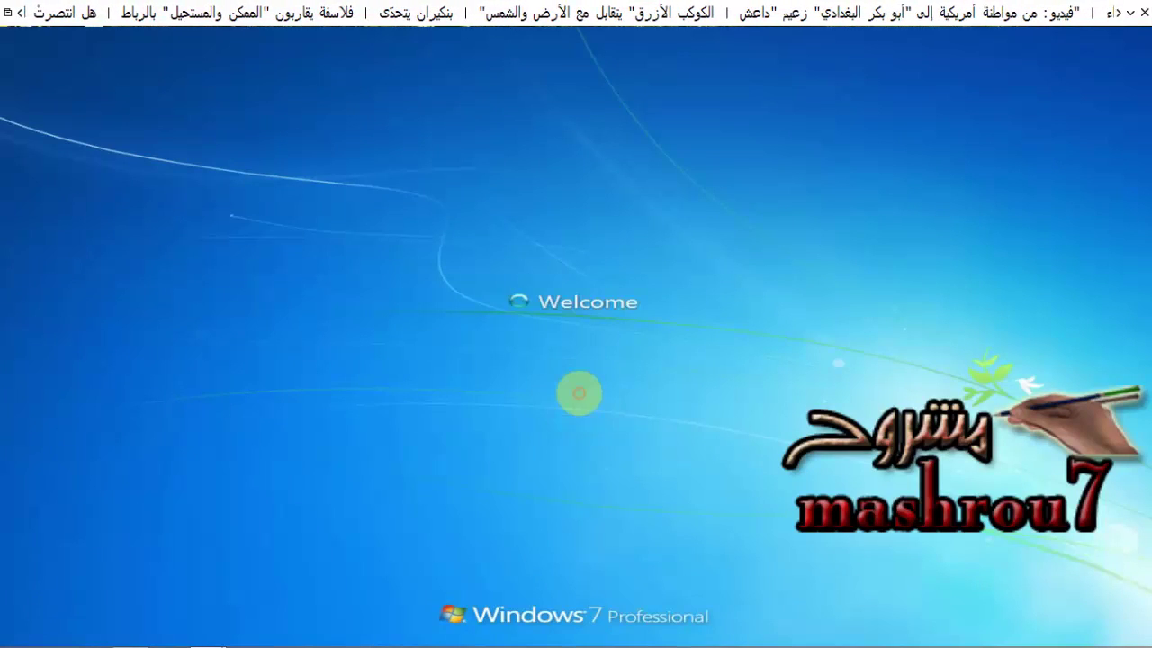